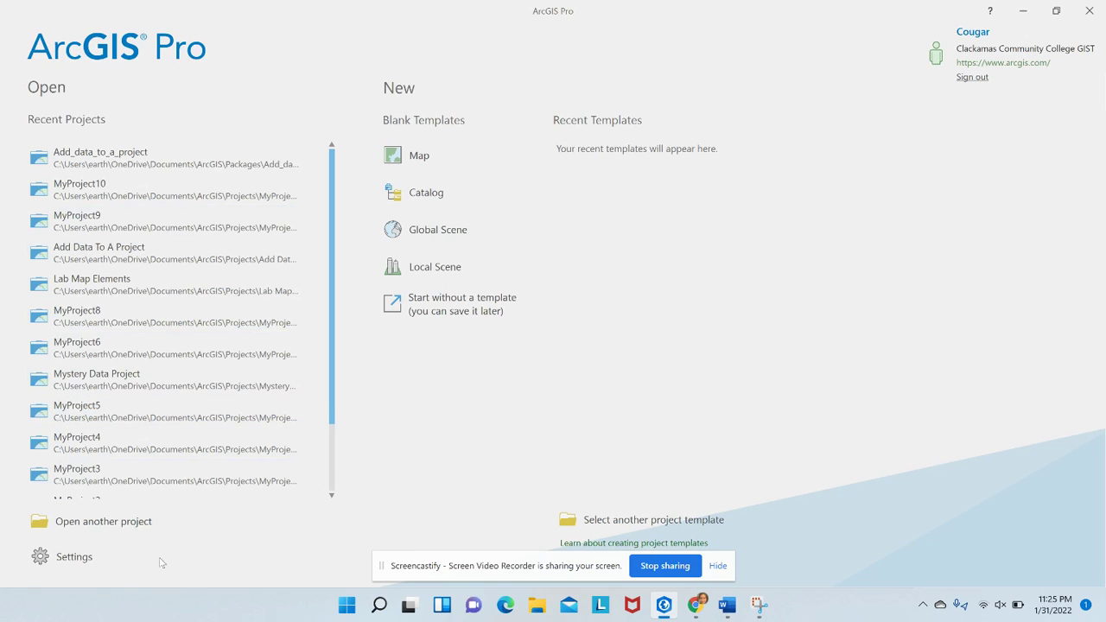
Search All Portal for "add data" and open the "Add data to a project" package owned by ArcGISProTutorials.
left_click(97, 525)
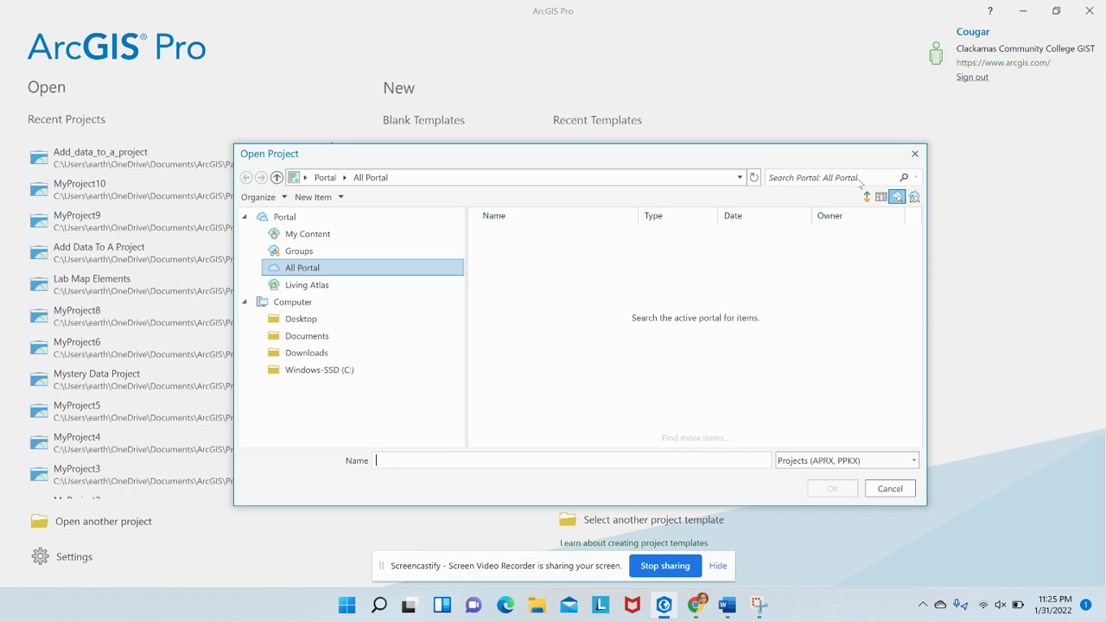
left_click(916, 198)
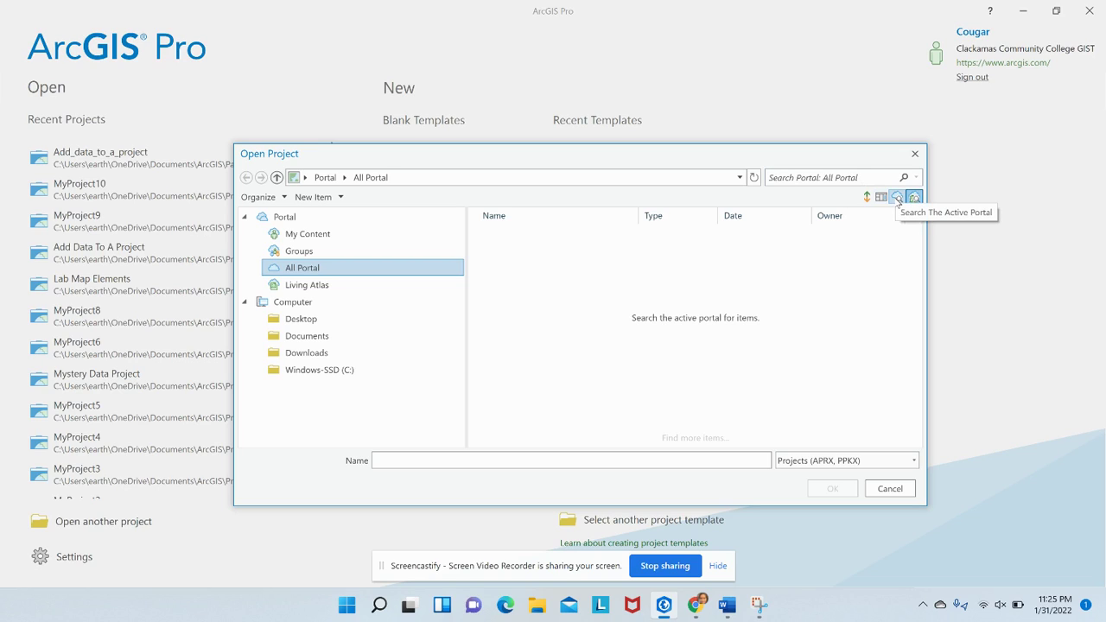
left_click(897, 198)
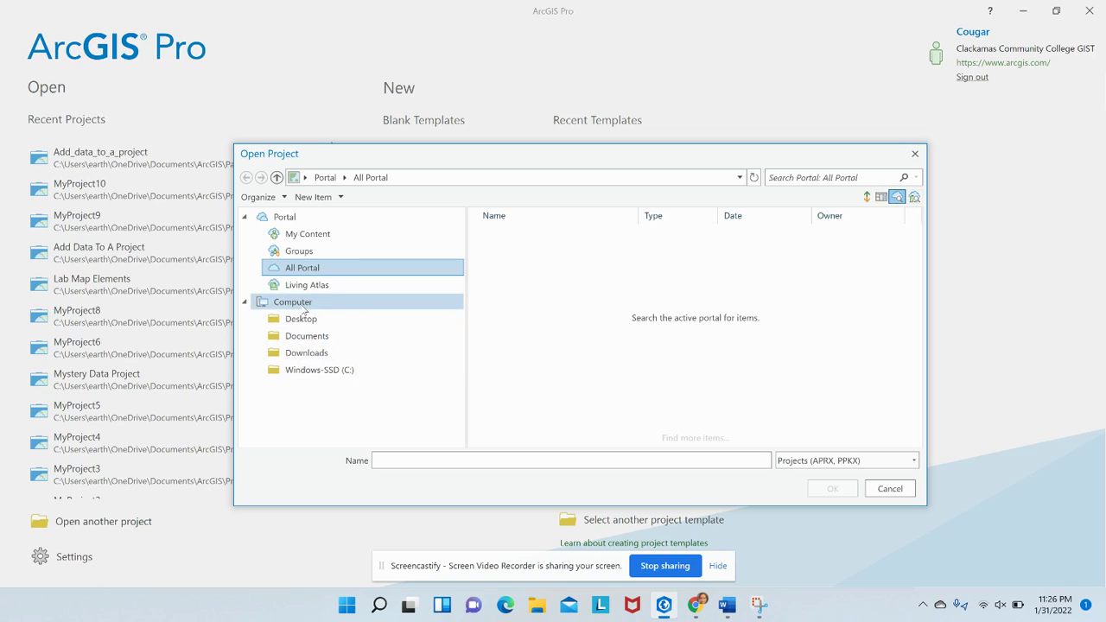
left_click(848, 181)
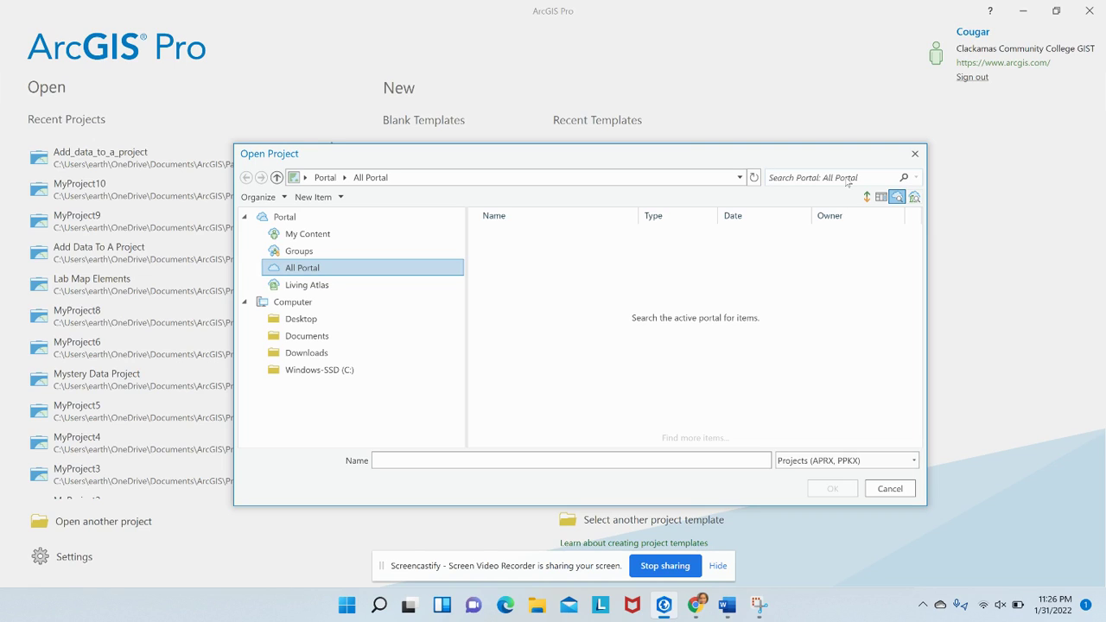
type("a")
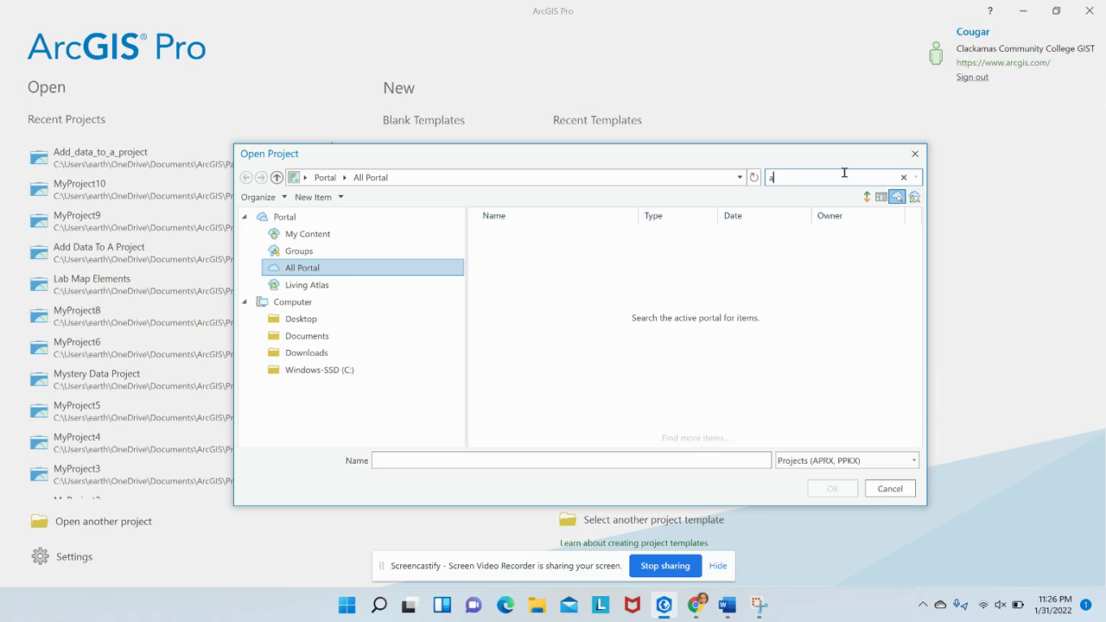
type("dd data")
key("Return")
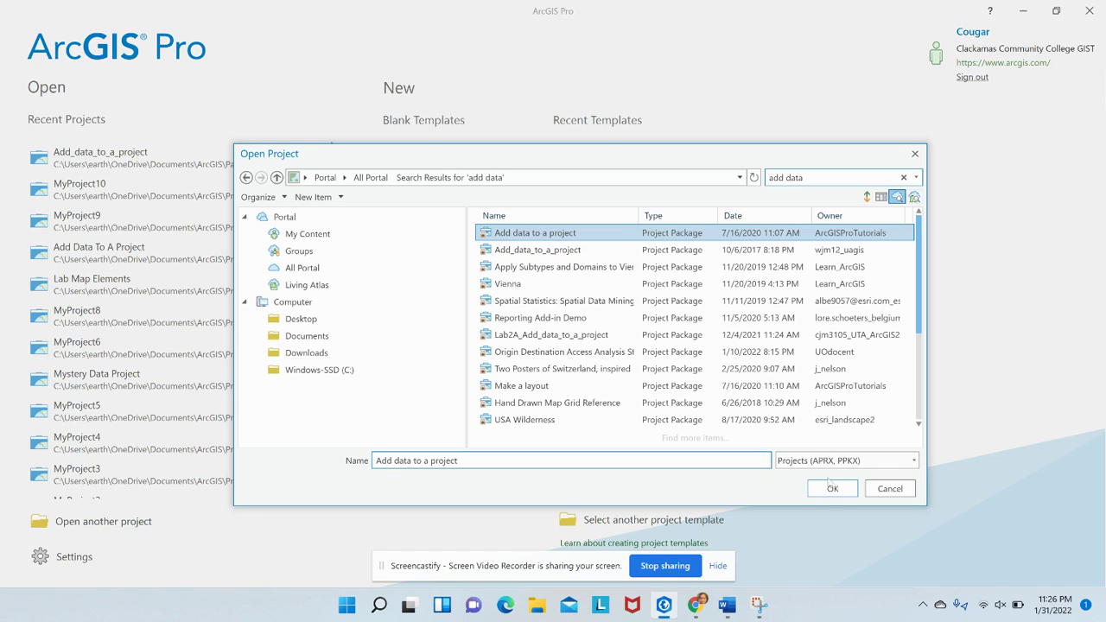
left_click(830, 491)
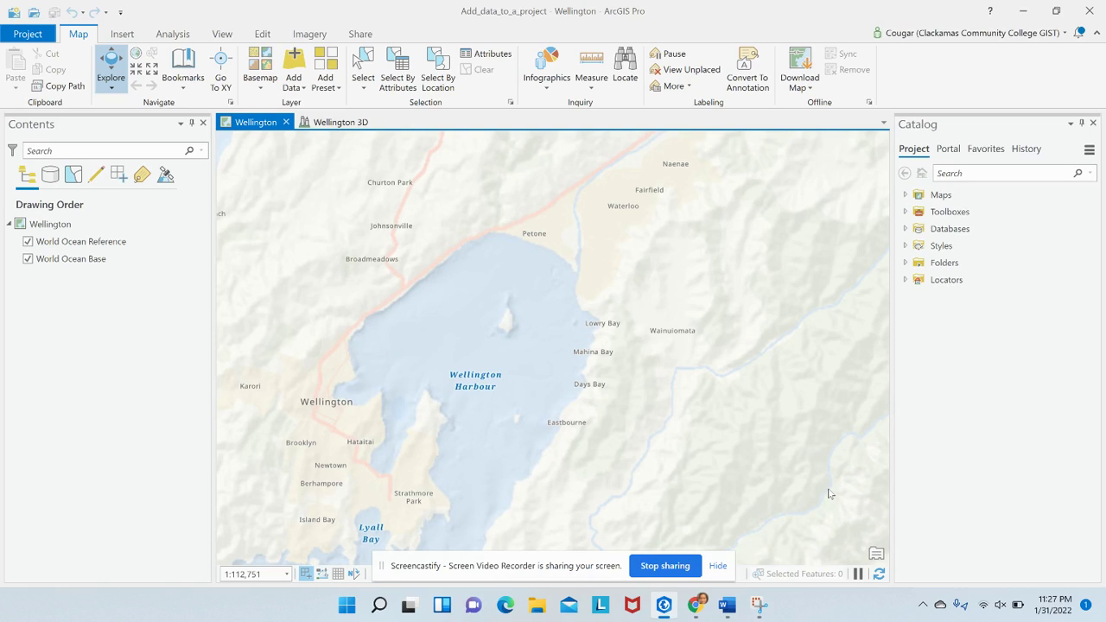
Examine the two World Ocean layers, toggling World Ocean Reference off and back on.
left_click(52, 266)
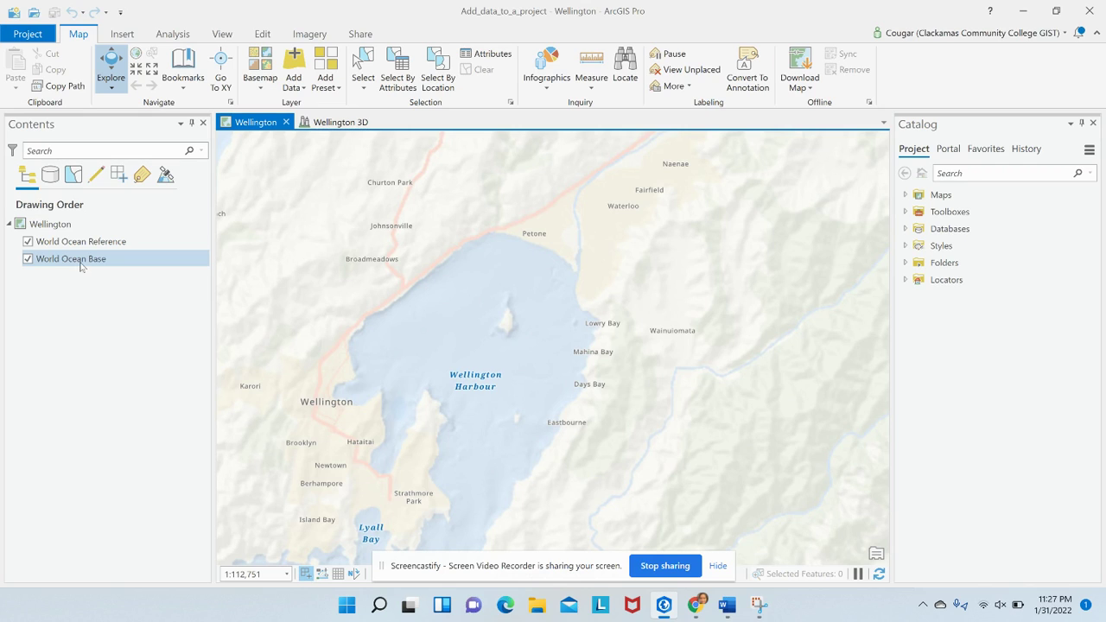
left_click(83, 245)
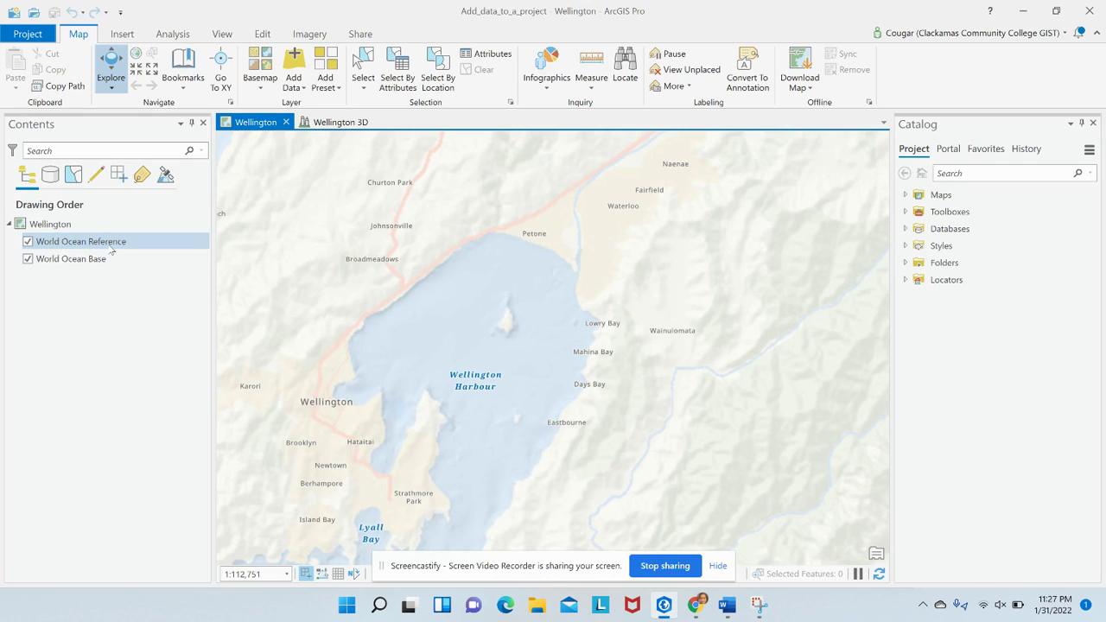
left_click(94, 260)
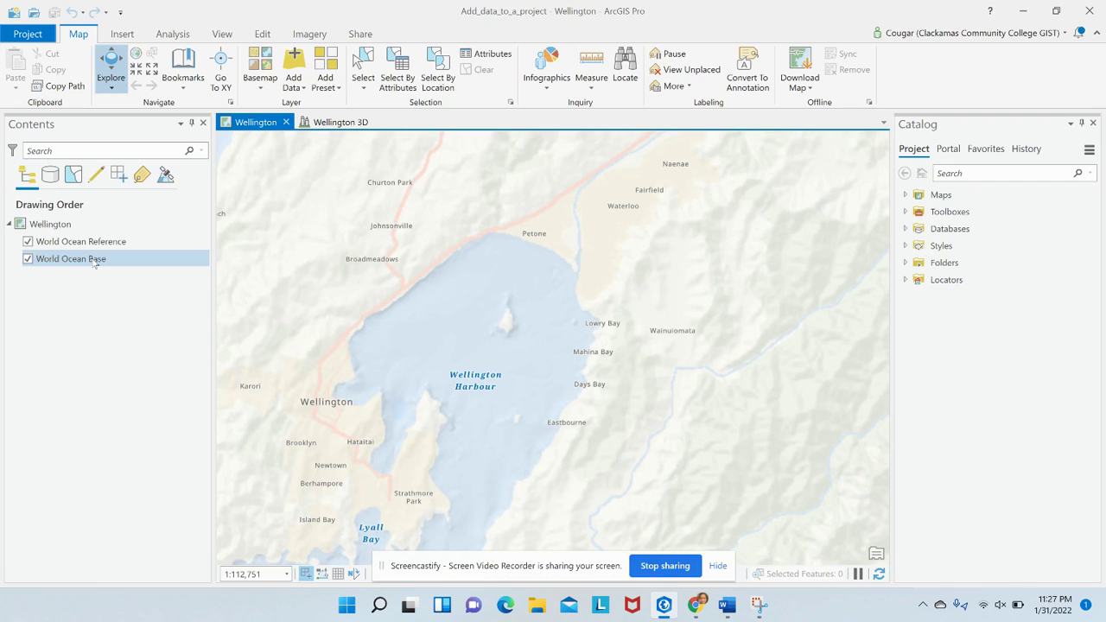
left_click(87, 245)
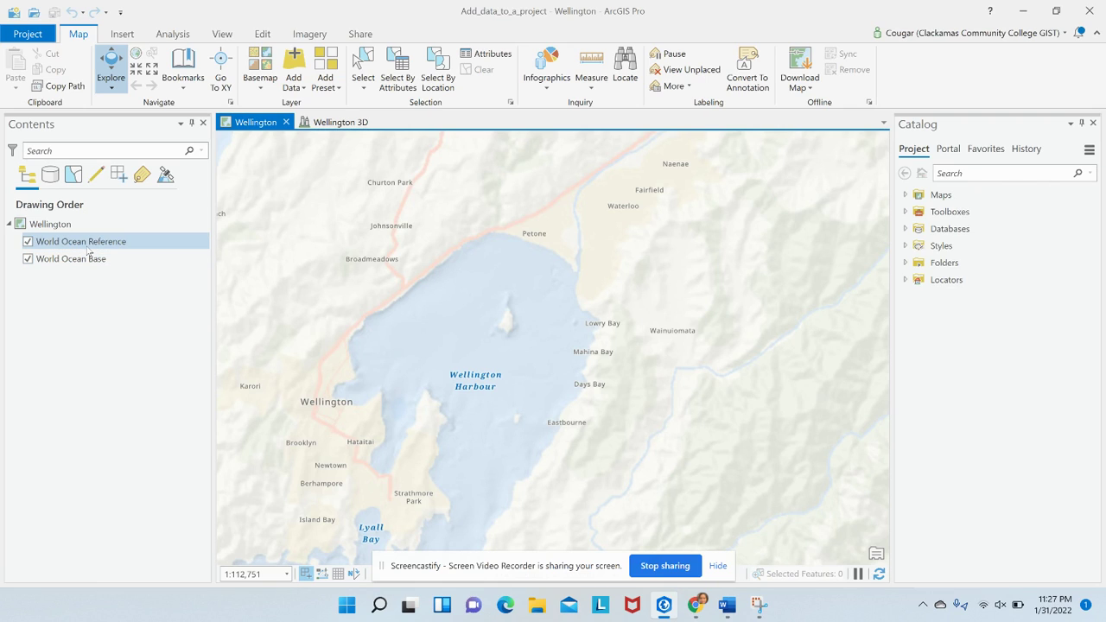
left_click(28, 242)
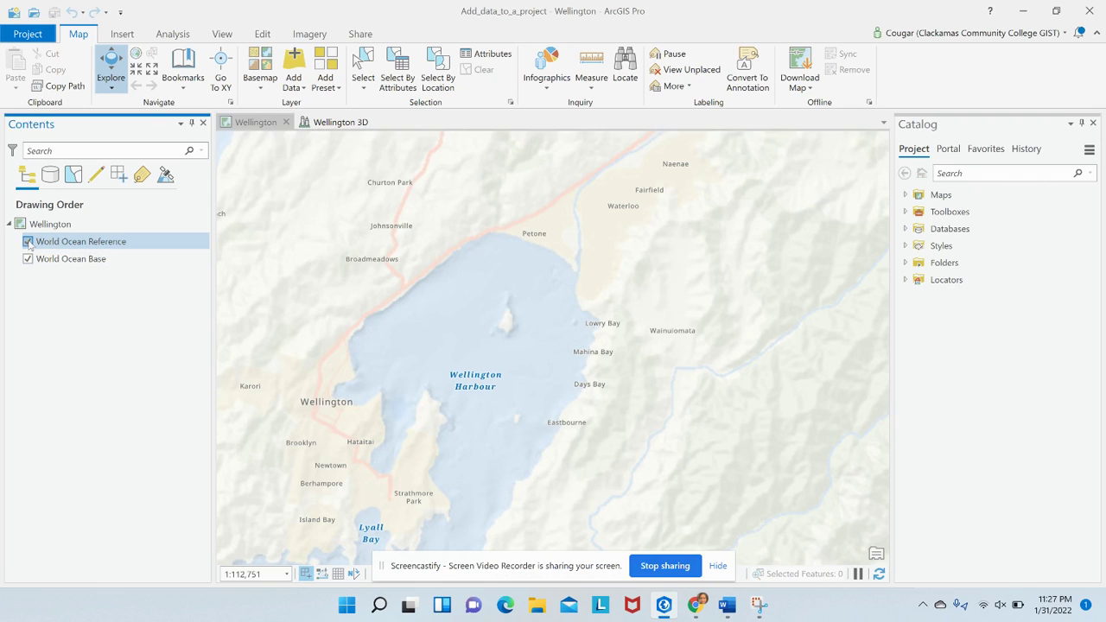
left_click(28, 242)
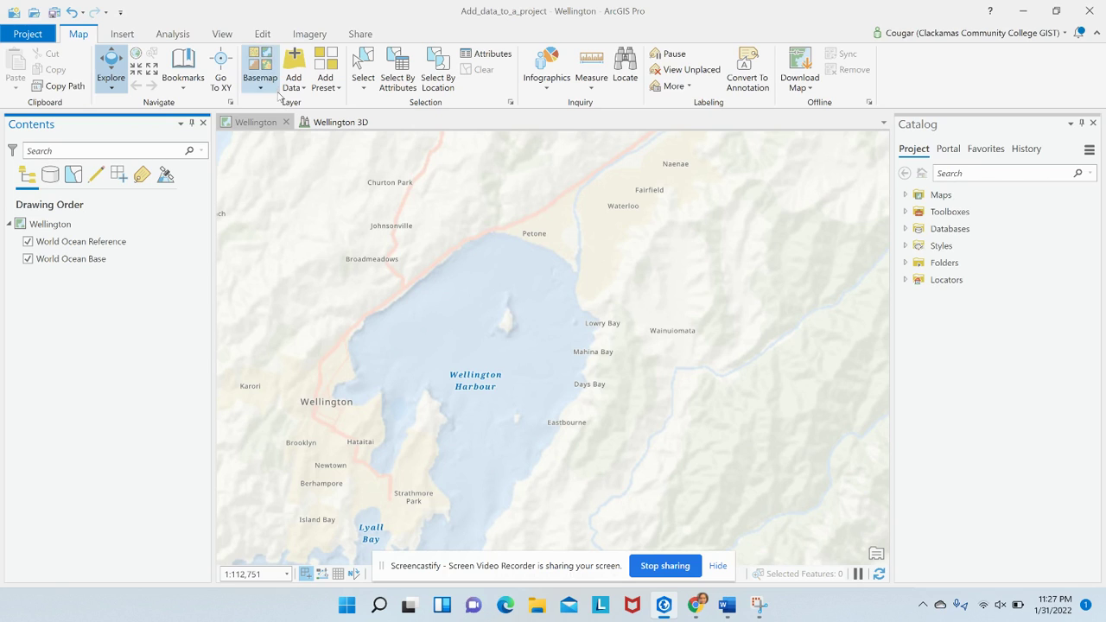
Reset the panes to the default mapping layout.
left_click(222, 35)
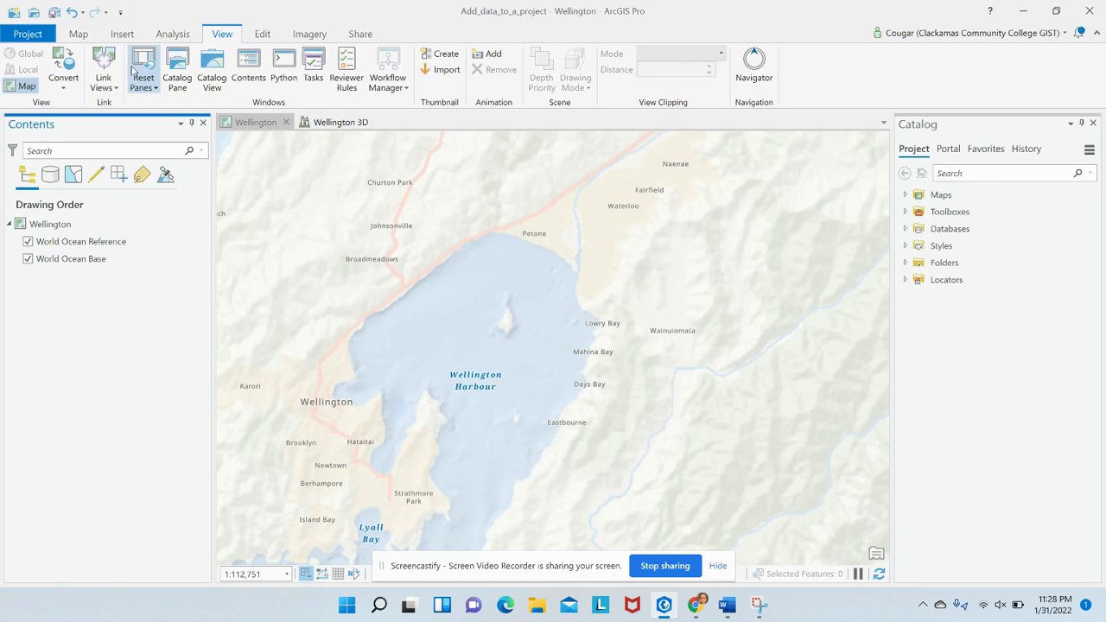
left_click(145, 87)
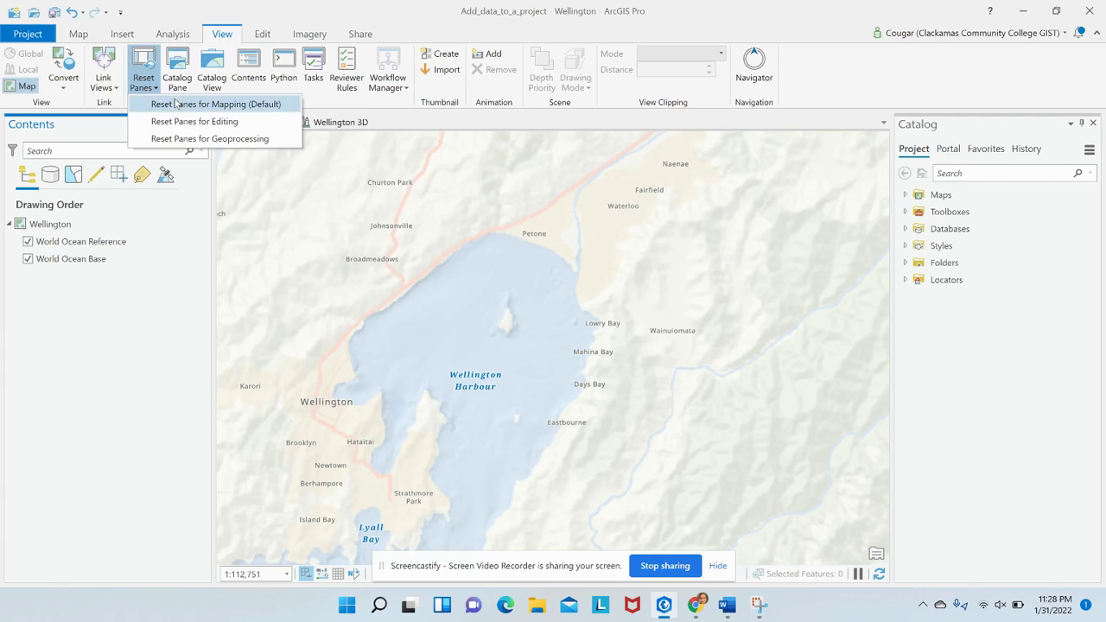
left_click(175, 105)
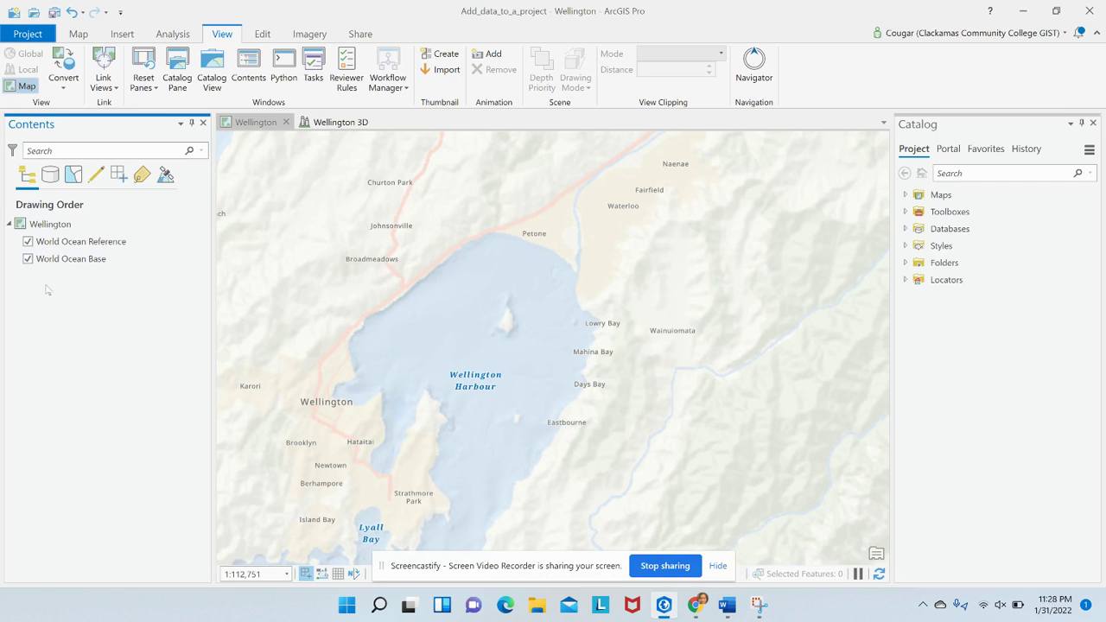
left_click(75, 135)
Browse the portal's Living Atlas items in the catalog and filter them to the Environment category.
left_click(948, 148)
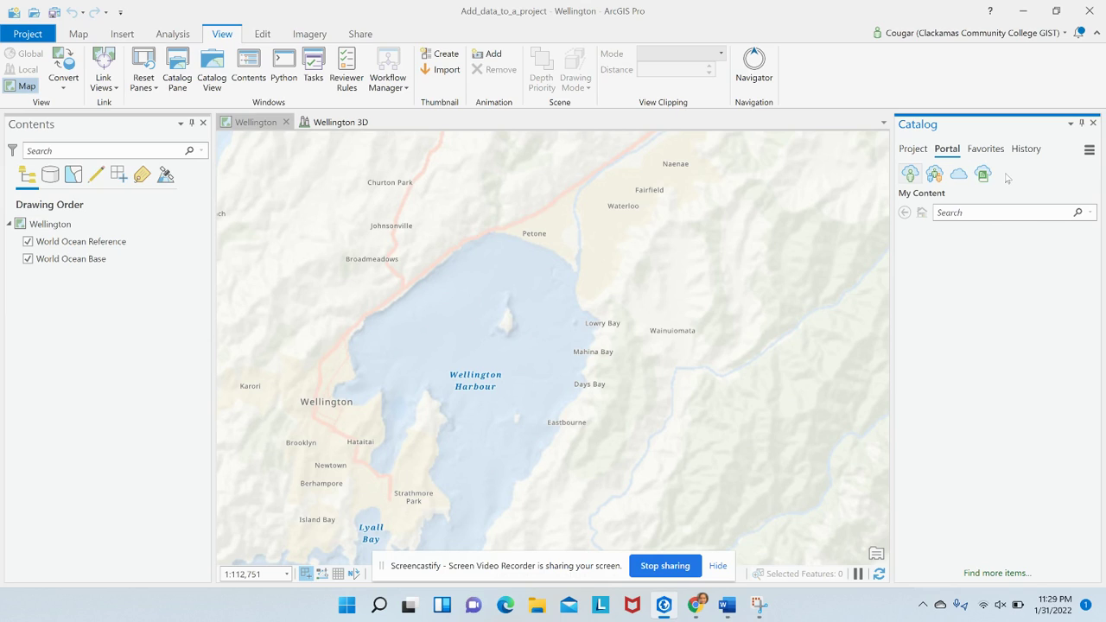
left_click(957, 178)
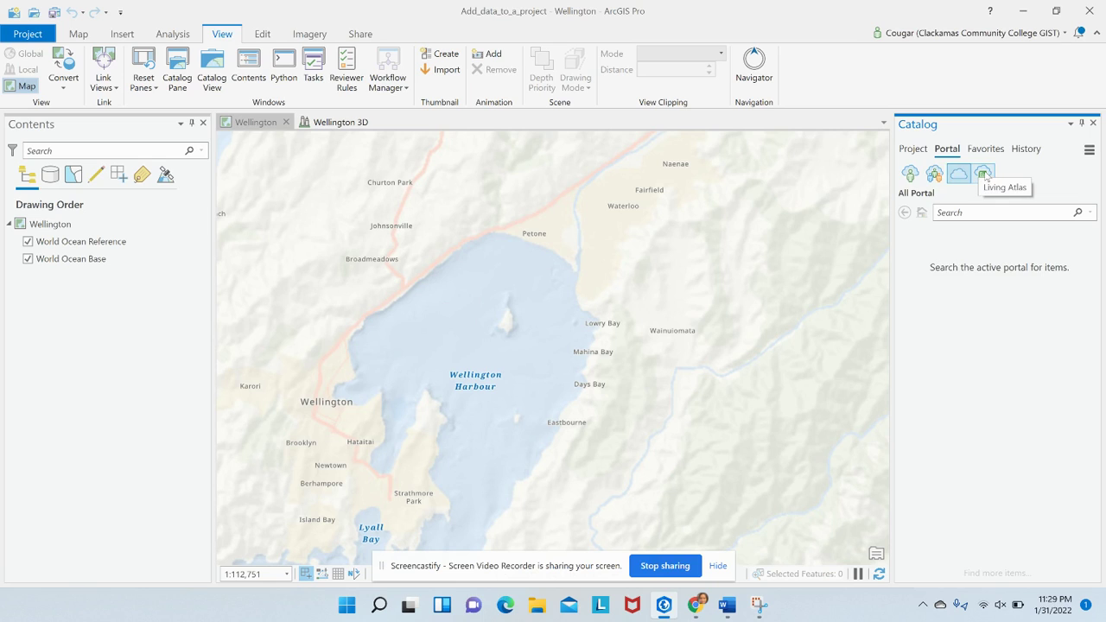
left_click(985, 176)
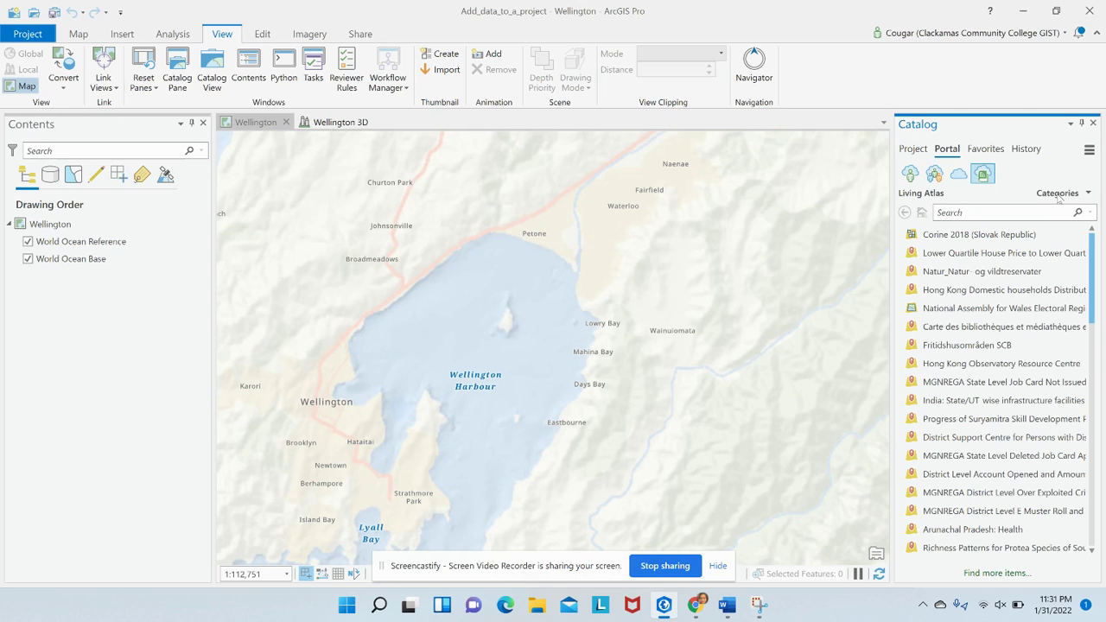
left_click(1088, 194)
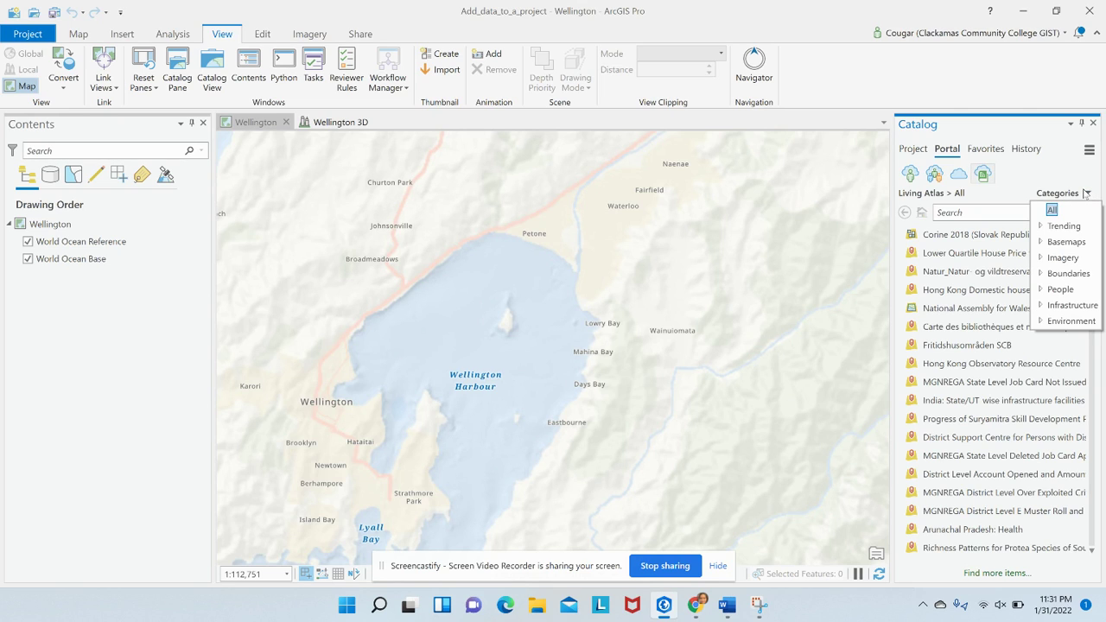
left_click(1071, 320)
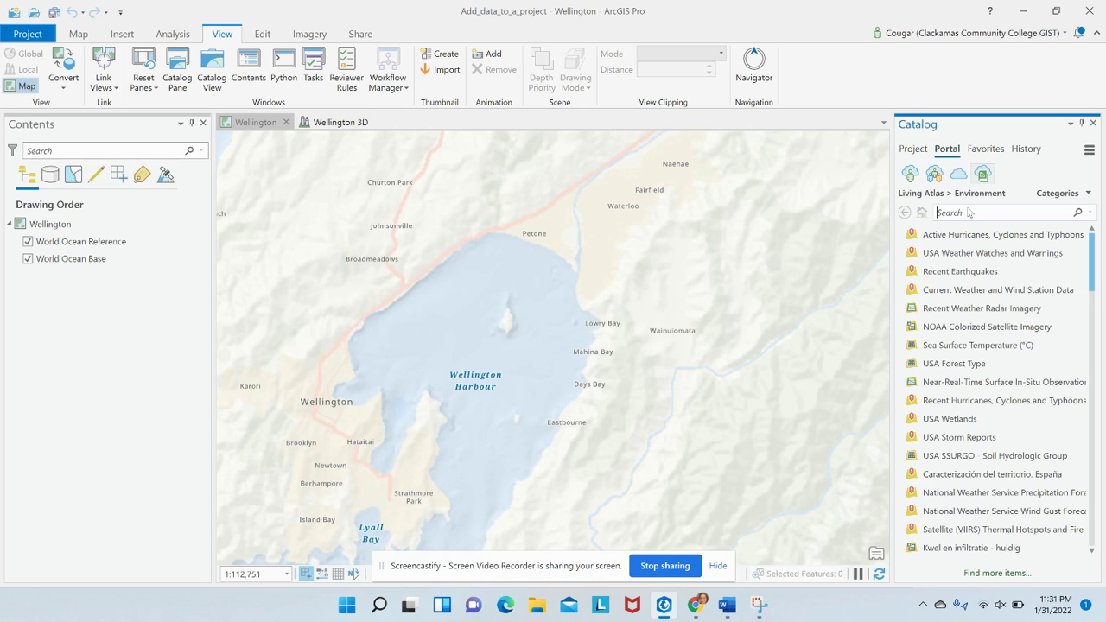
Search the Living Atlas for "world hillshade" and add the World Hillshade layer to the current map.
type("world")
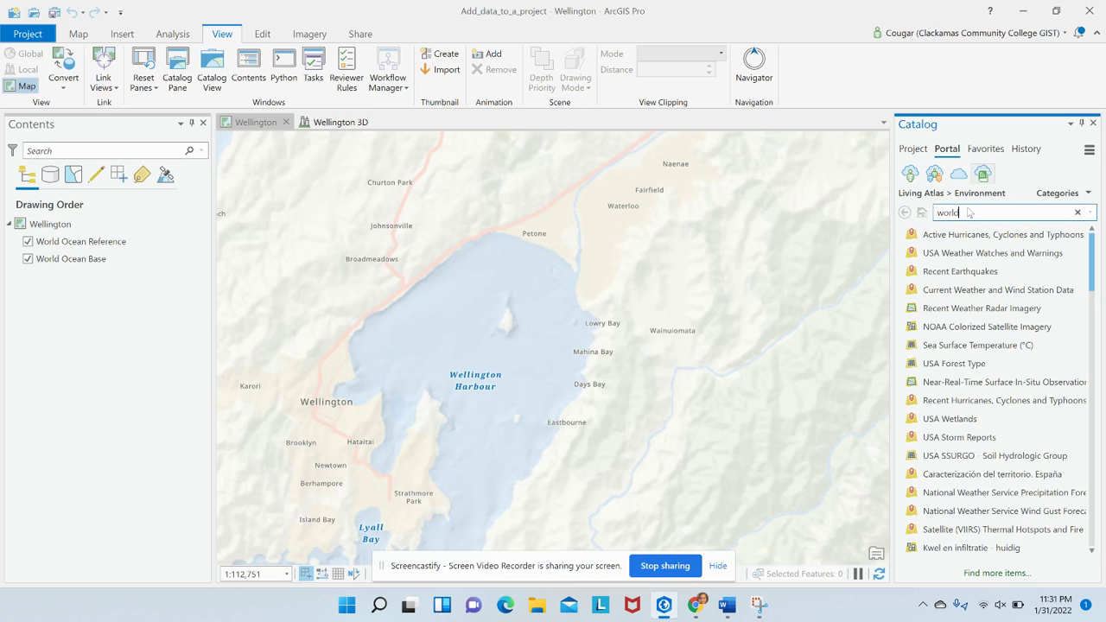
type(" hillshade")
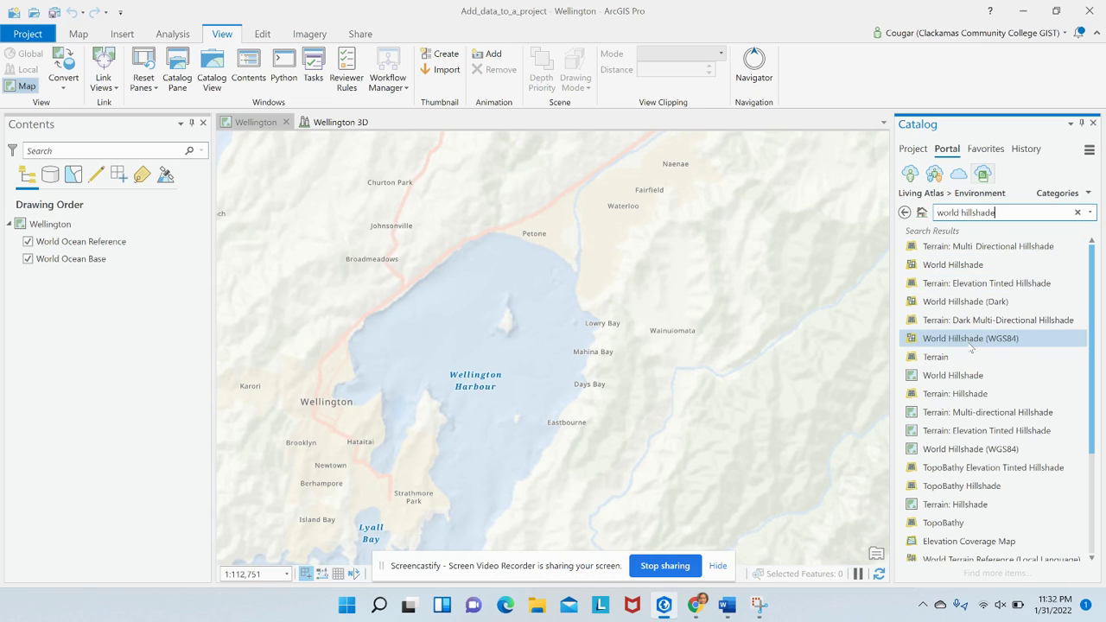
left_click(952, 268)
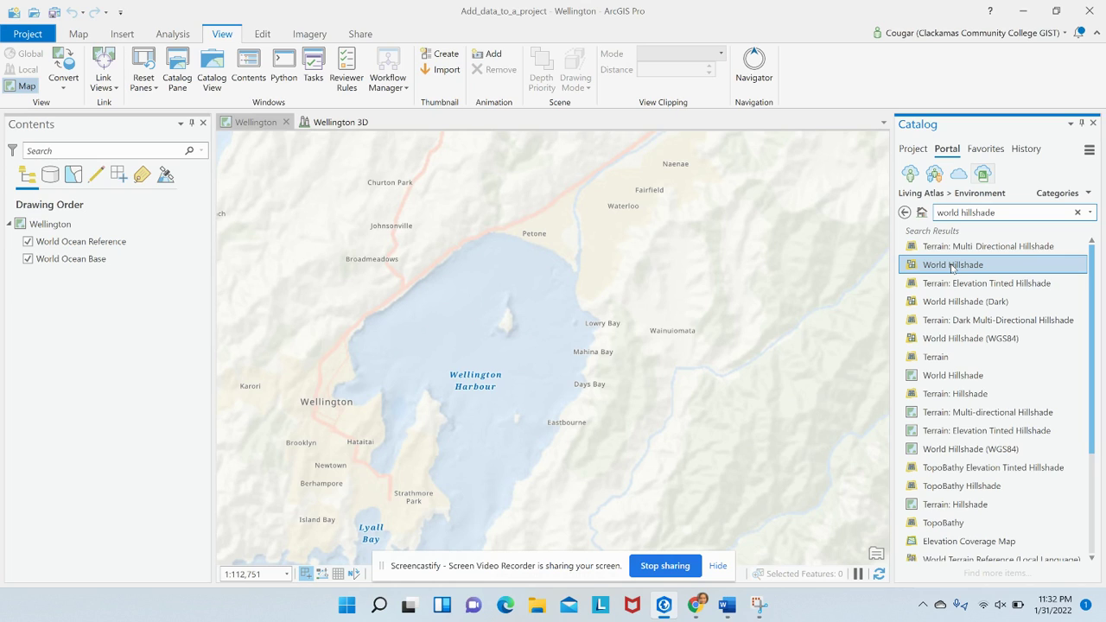
right_click(952, 268)
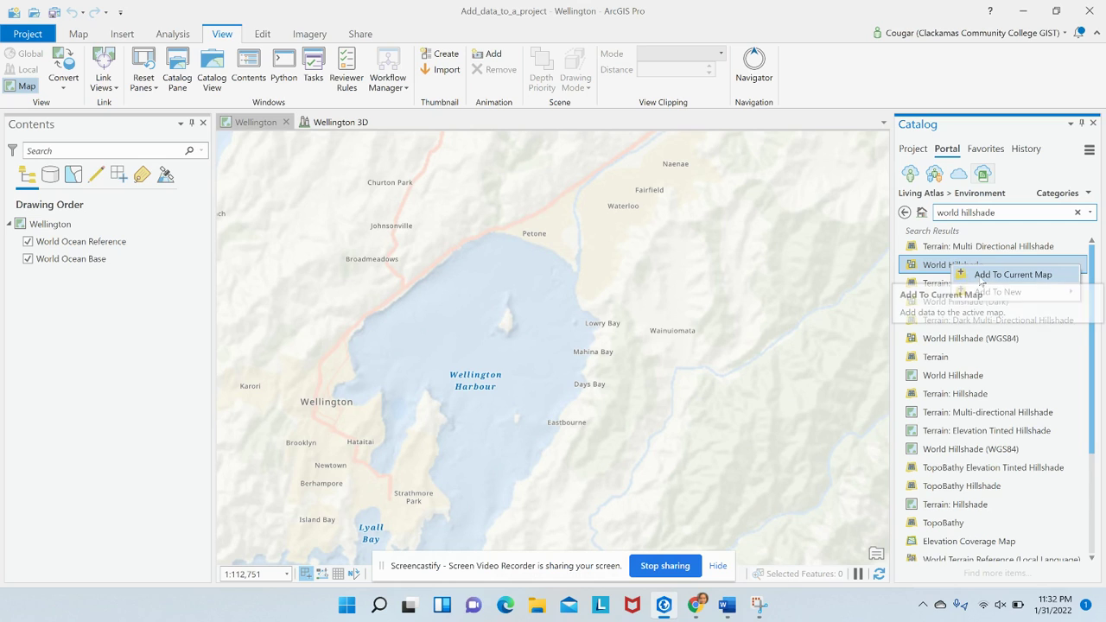
left_click(979, 277)
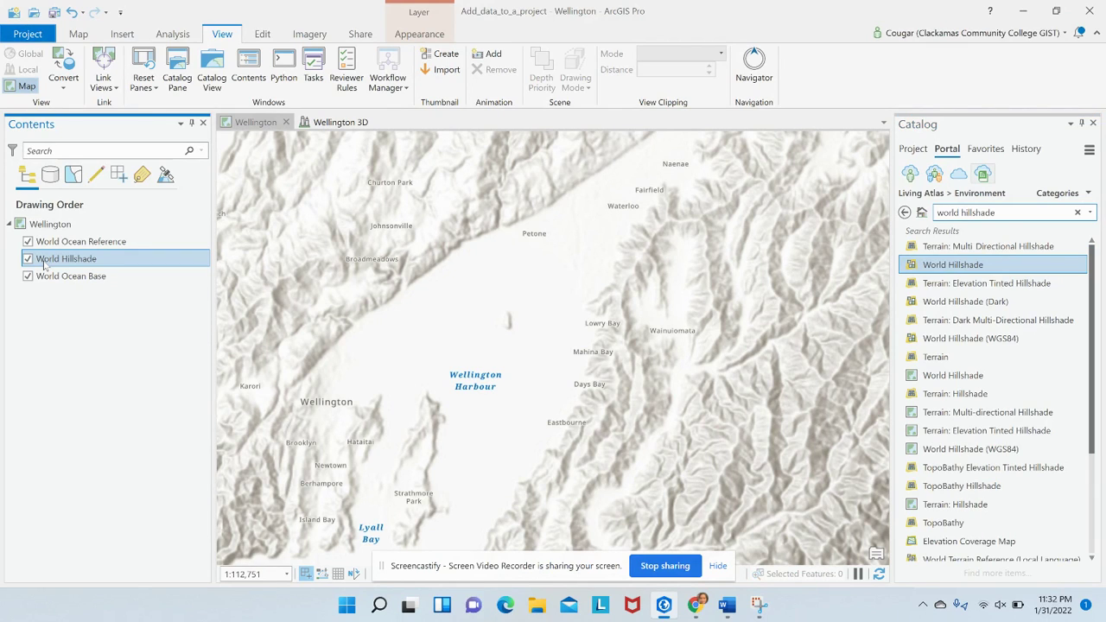
Move World Hillshade to the top of the drawing order and toggle its visibility off and on.
left_click(59, 262)
left_click_drag(113, 260, 100, 235)
left_click(28, 258)
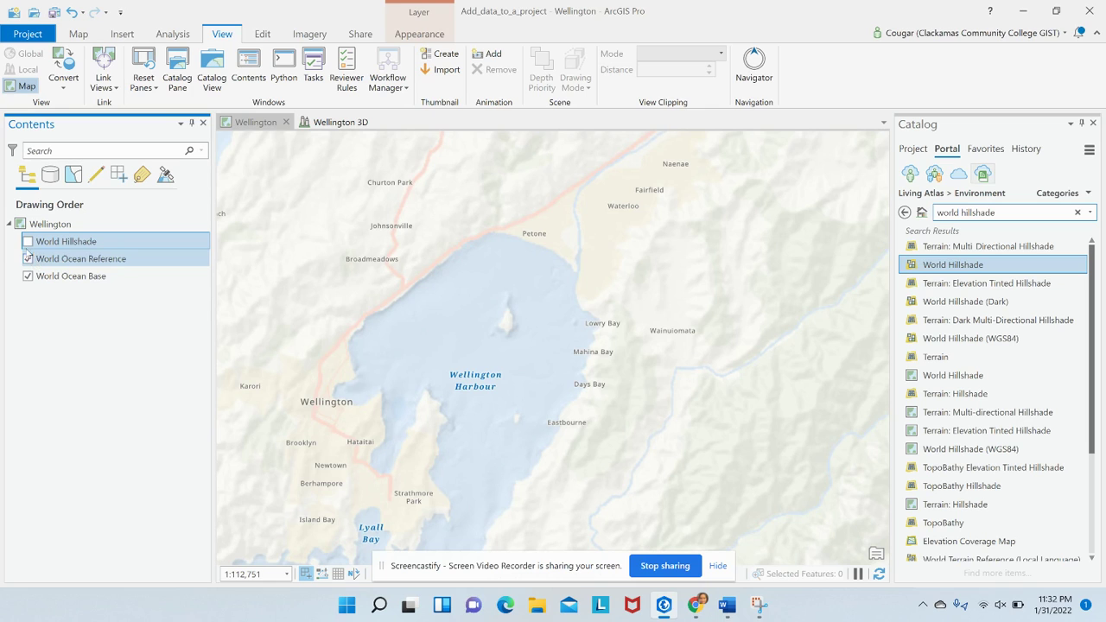
left_click(27, 241)
left_click(62, 243)
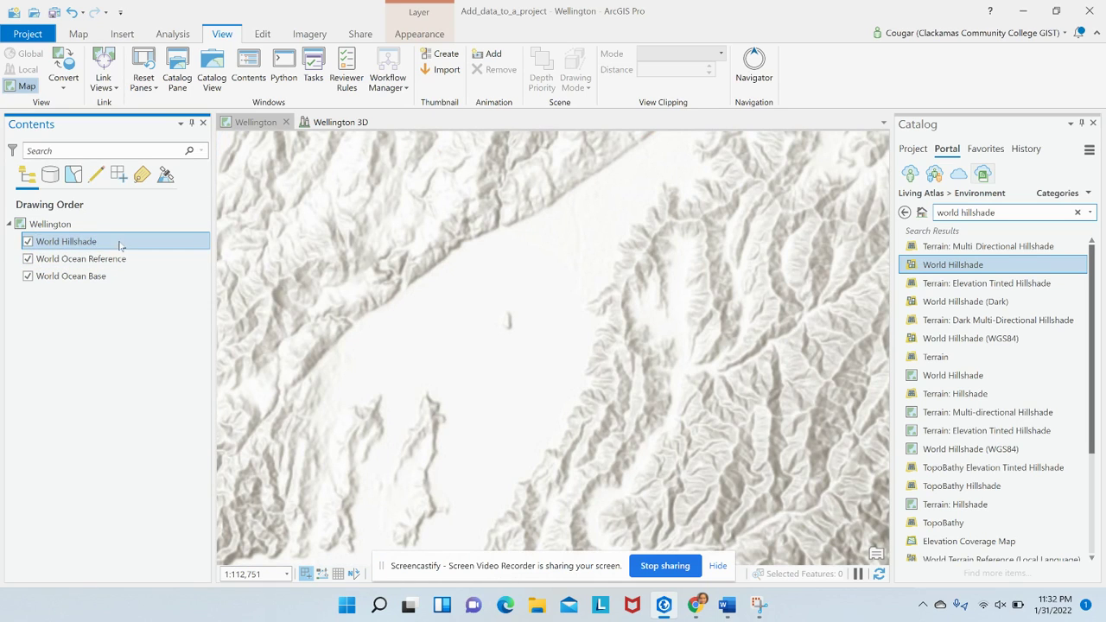
Move World Hillshade below World Ocean Base at the end of the drawing order.
left_click_drag(122, 246, 112, 290)
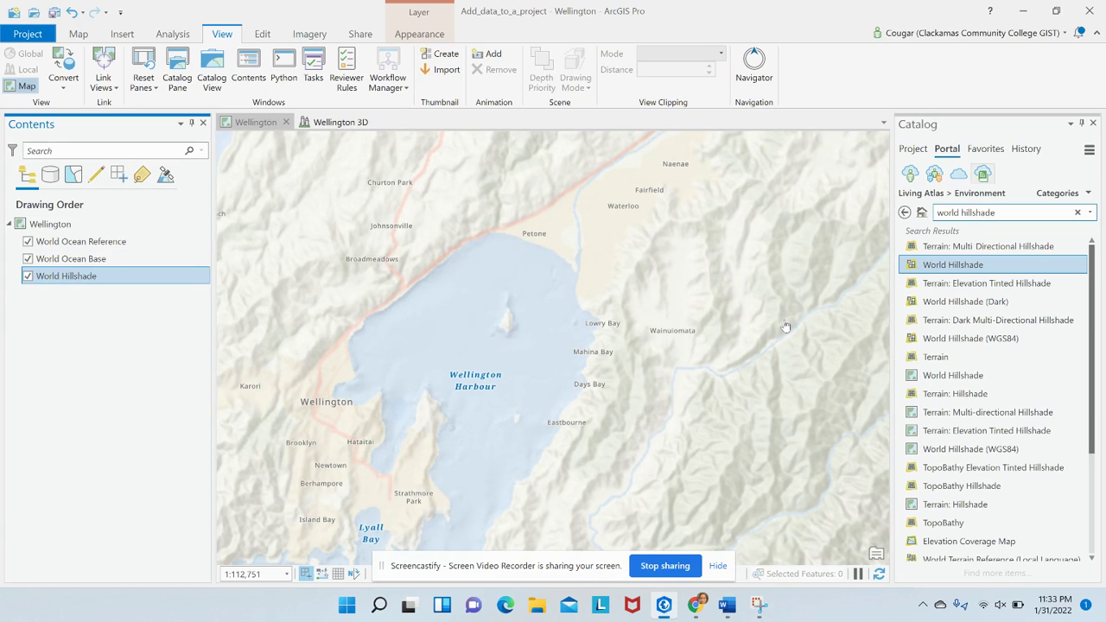
Zoom the map to the World Hillshade layer's full extent and return to the previous extent.
left_click(78, 34)
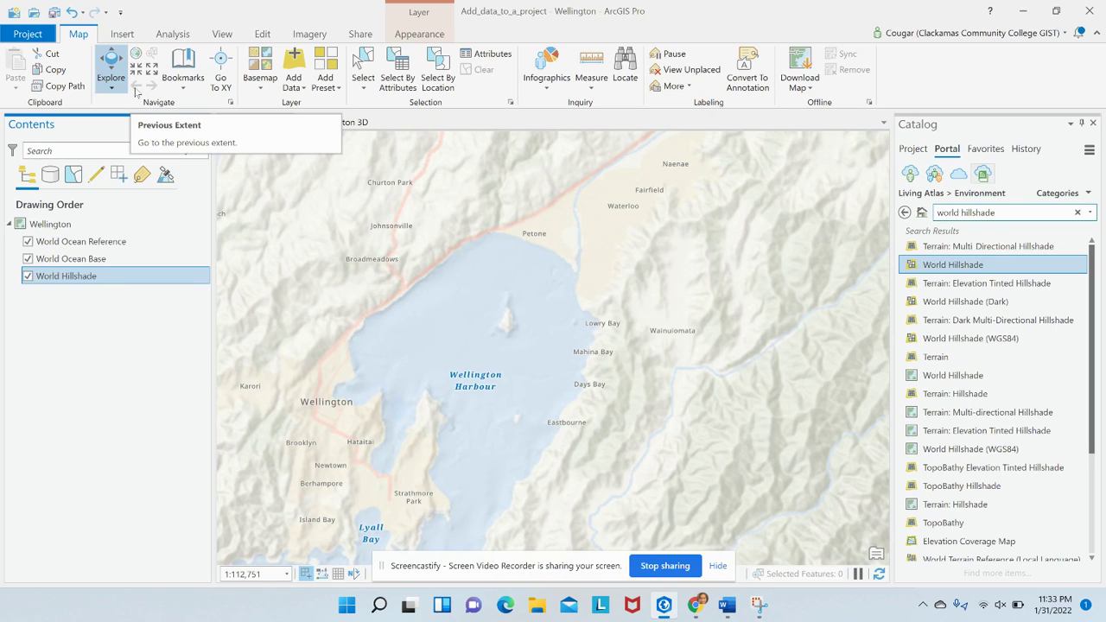
left_click(76, 278)
left_click(106, 277)
right_click(102, 280)
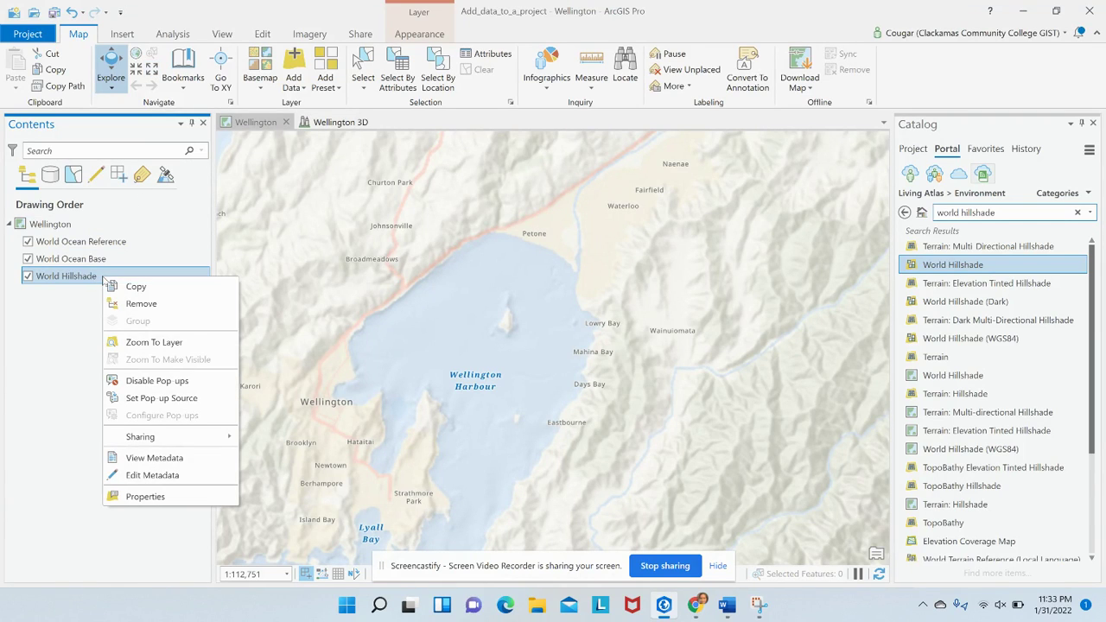
left_click(149, 343)
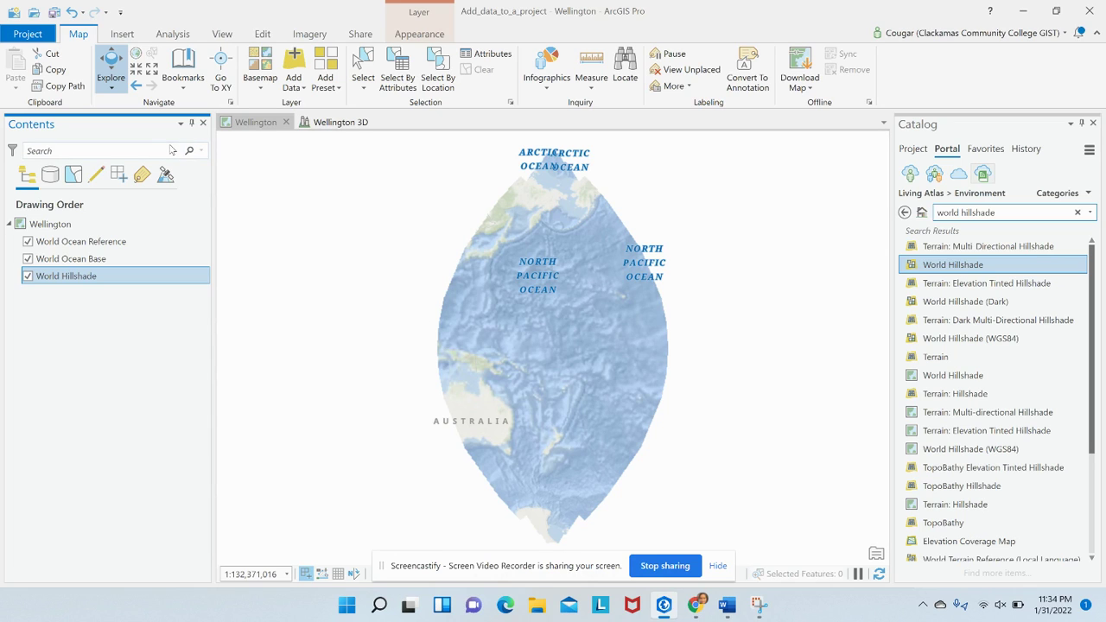
left_click(135, 85)
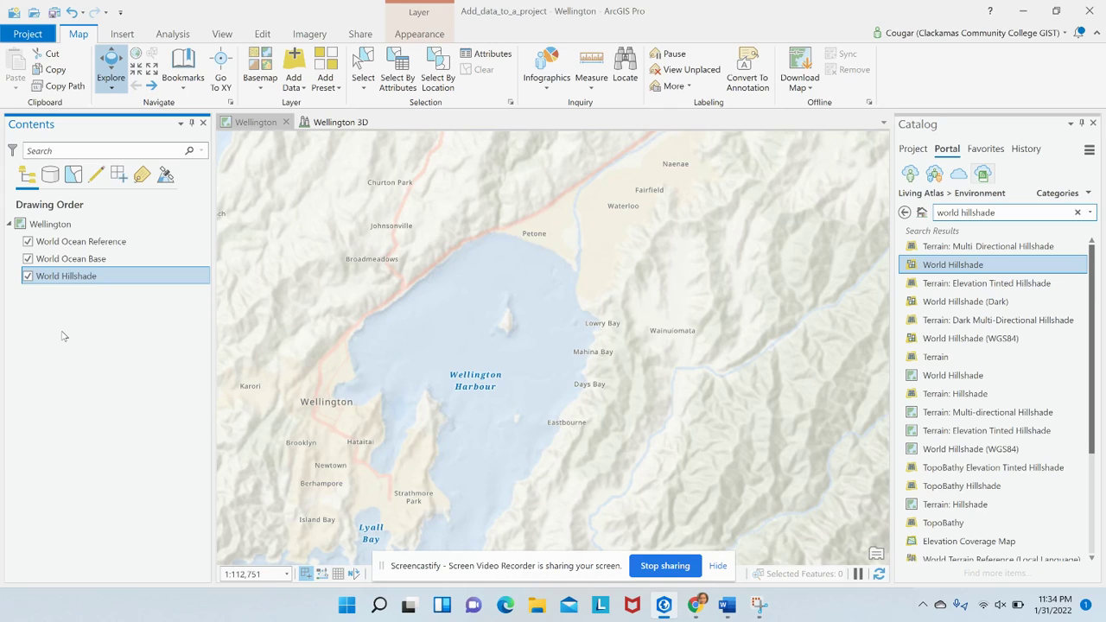
Clear the world hillshade search and switch the Living Atlas category to Boundaries.
left_click(73, 264, "ctrl")
left_click(916, 128)
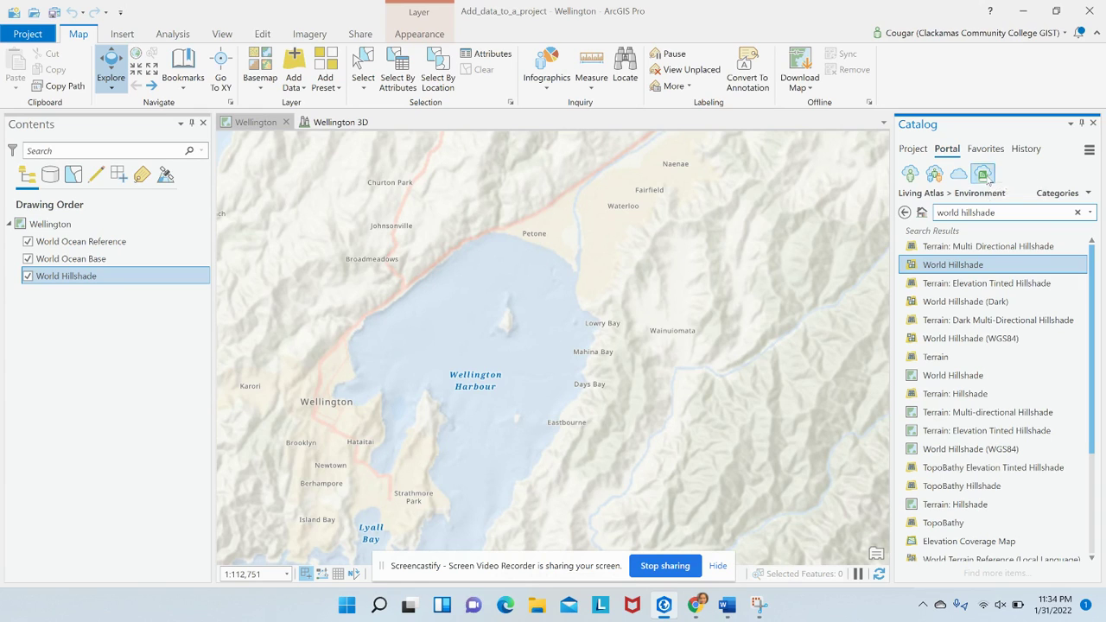
left_click(1078, 213)
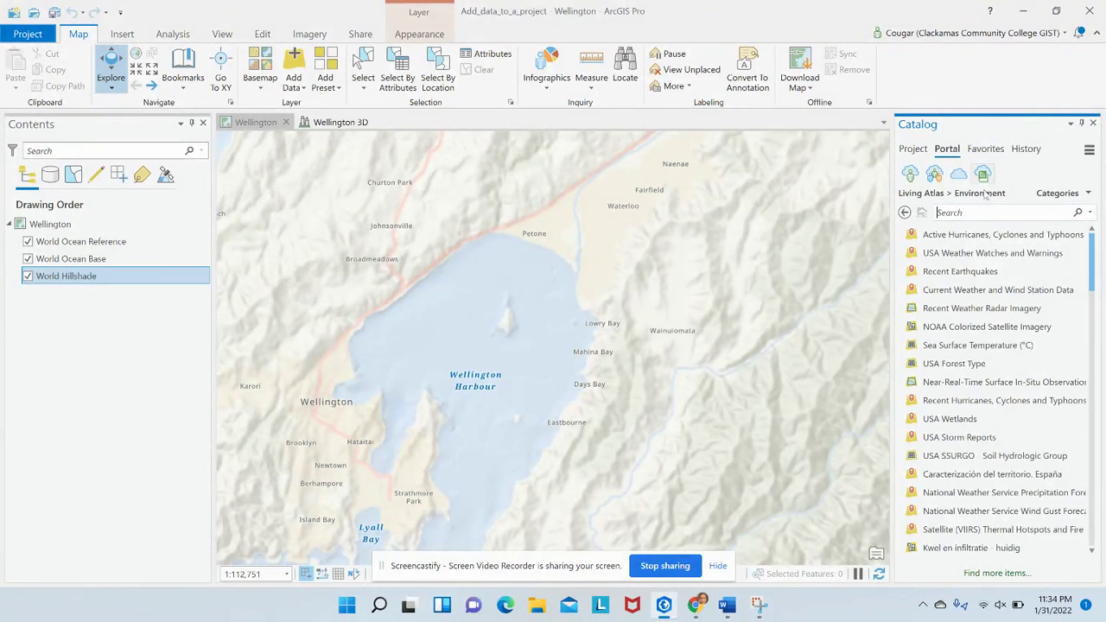
left_click(905, 212)
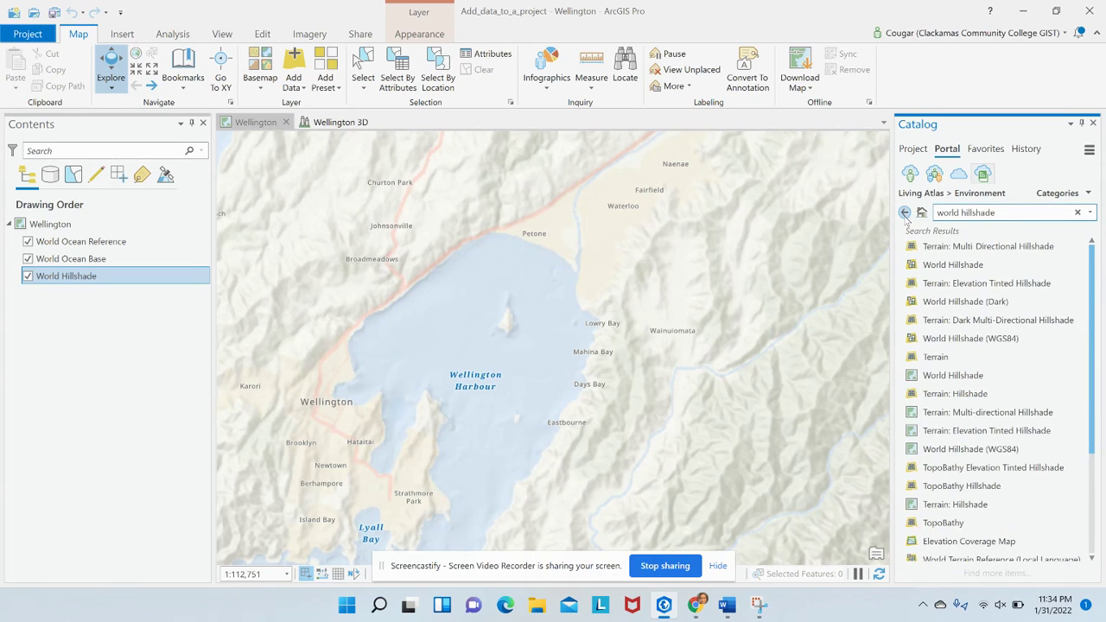
left_click(905, 212)
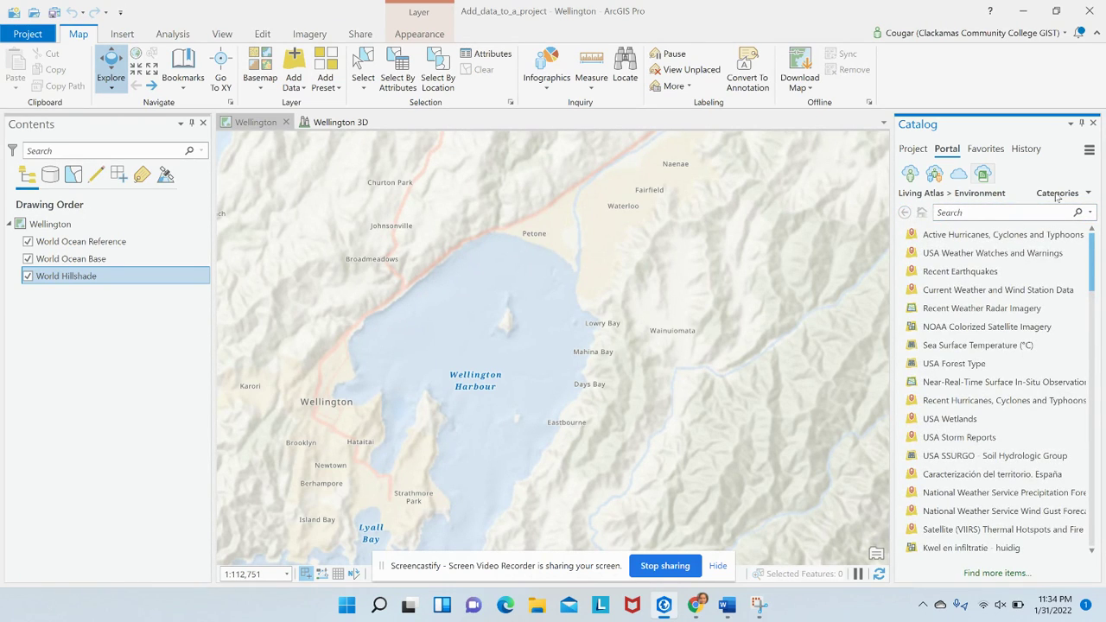
left_click(1087, 193)
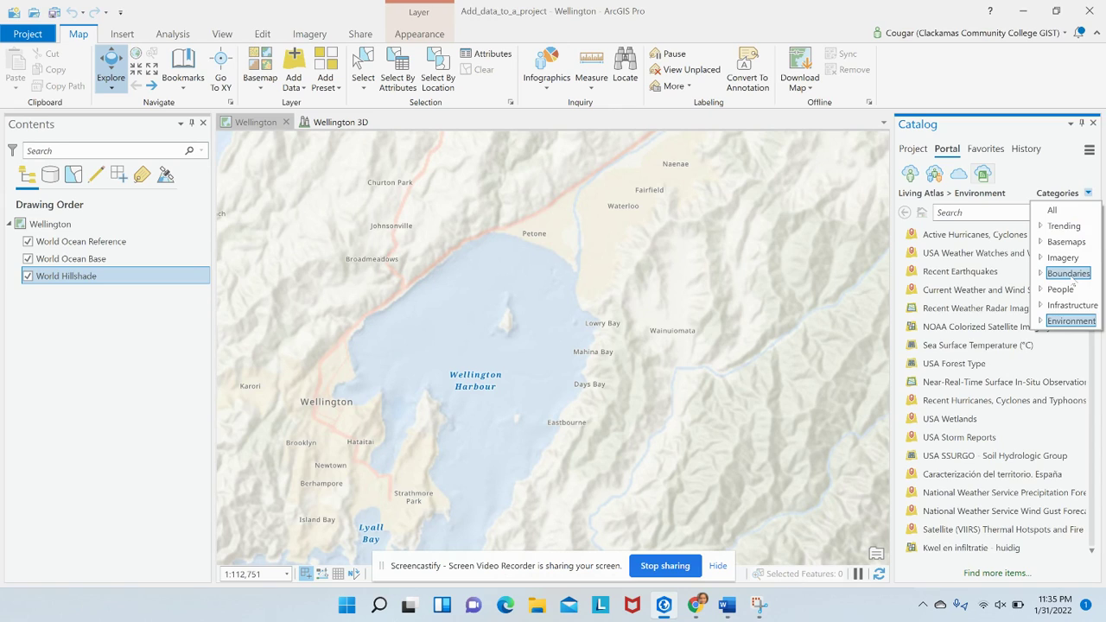
left_click(1072, 275)
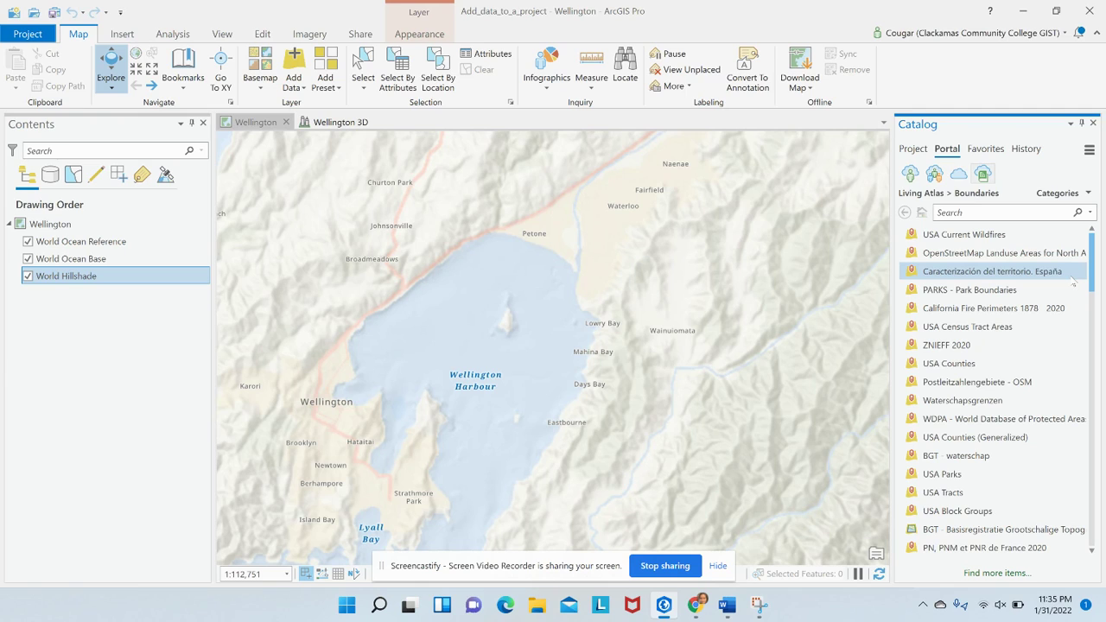
Search the Boundaries category for "light gray canvas" and add Light Gray Canvas Reference (Local Language) to the current map.
left_click(962, 214)
type("lo")
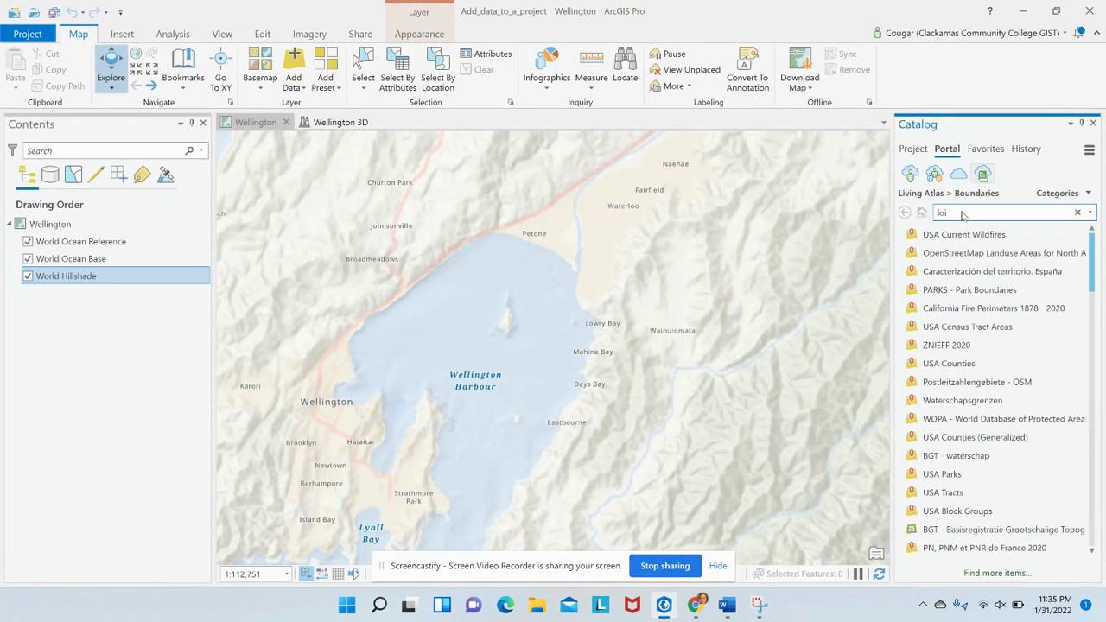
key("BackSpace")
key("BackSpace")
type("light gray canvas")
key("Return")
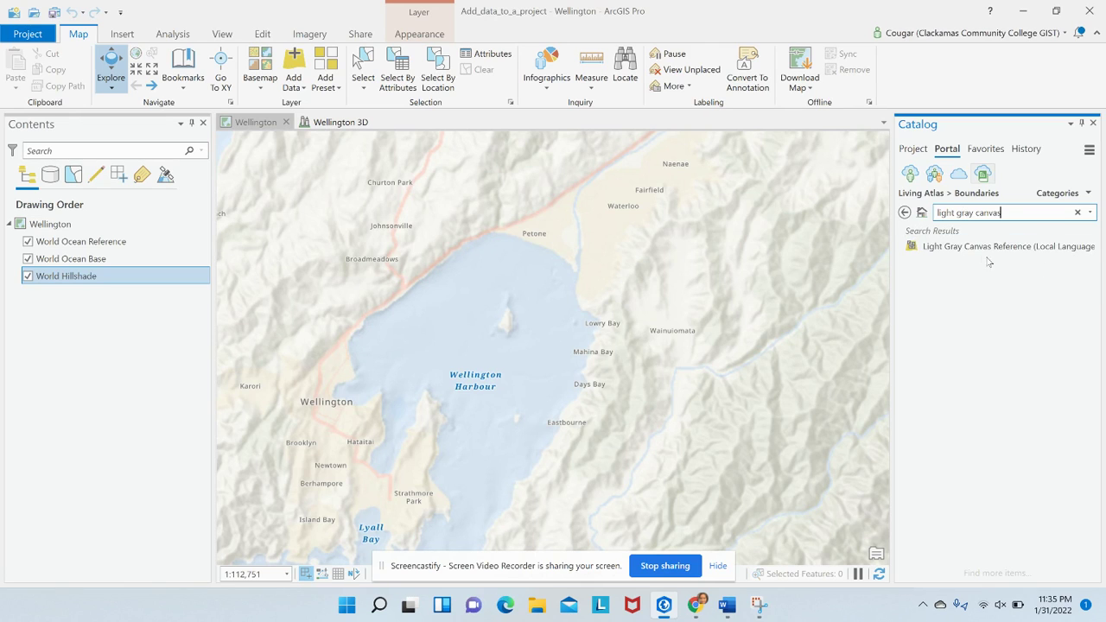
right_click(976, 252)
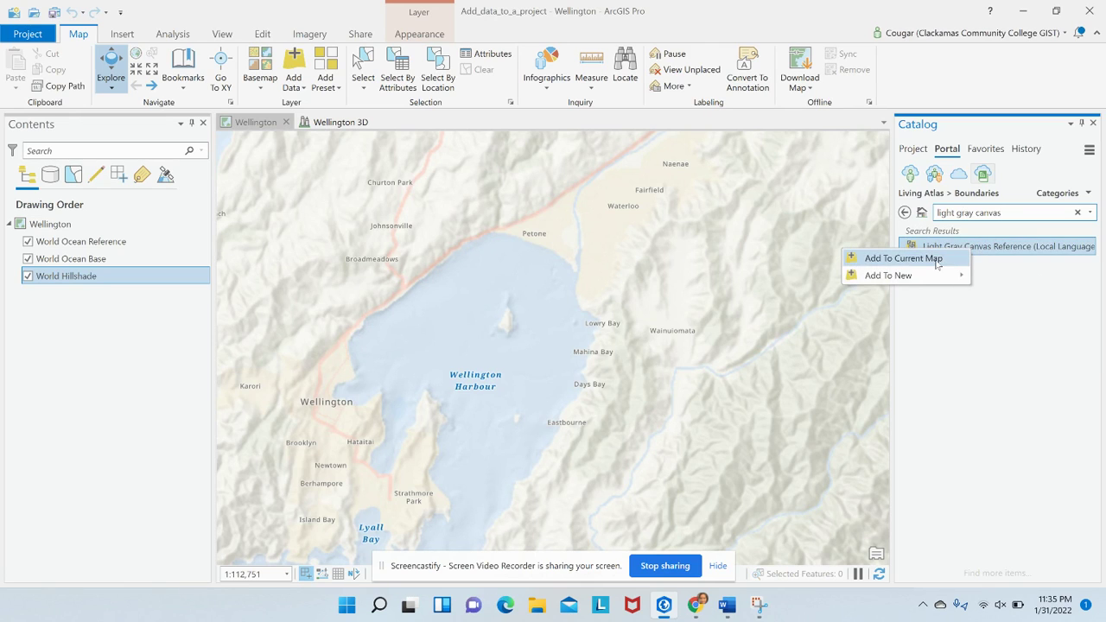
left_click(936, 261)
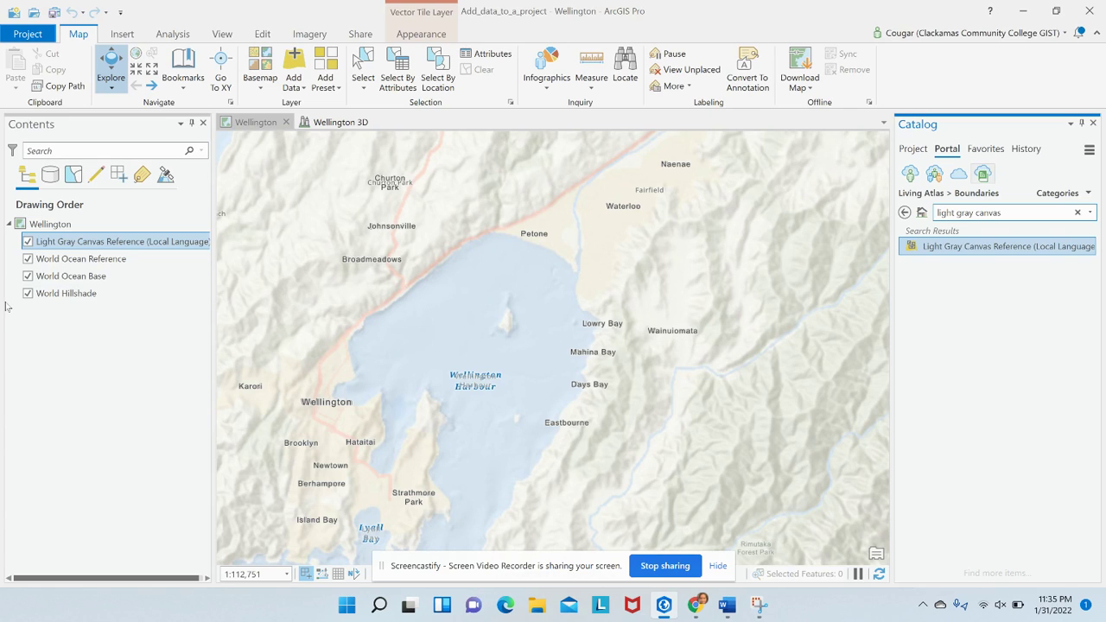
Compare the labels of World Ocean Reference and Light Gray Canvas Reference by alternating their visibility, leaving only the latter turned on.
left_click(28, 259)
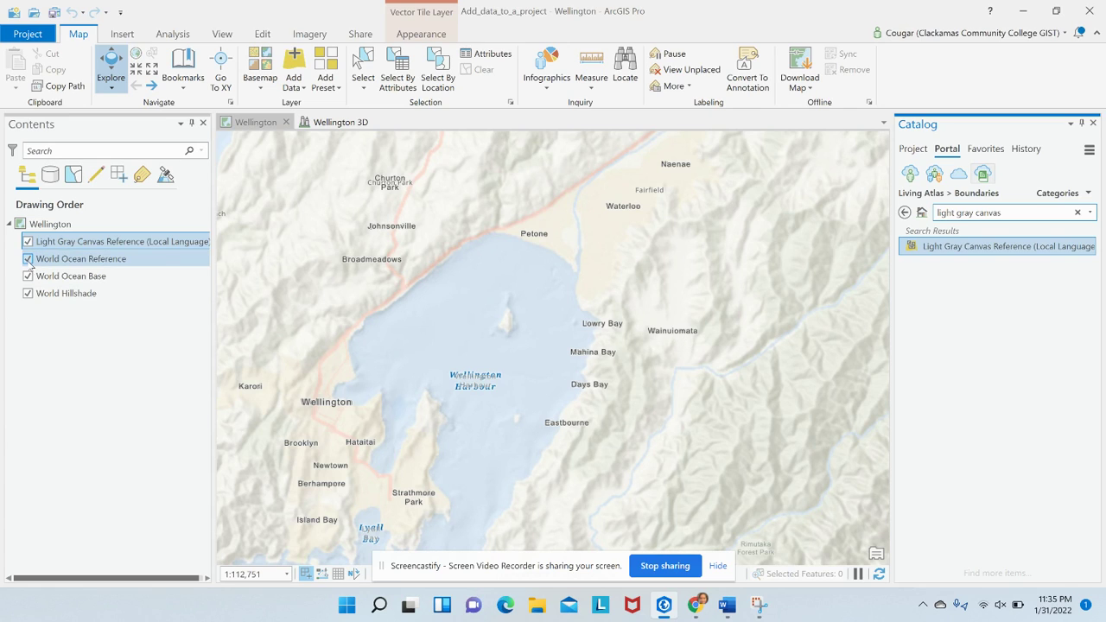
left_click(28, 259)
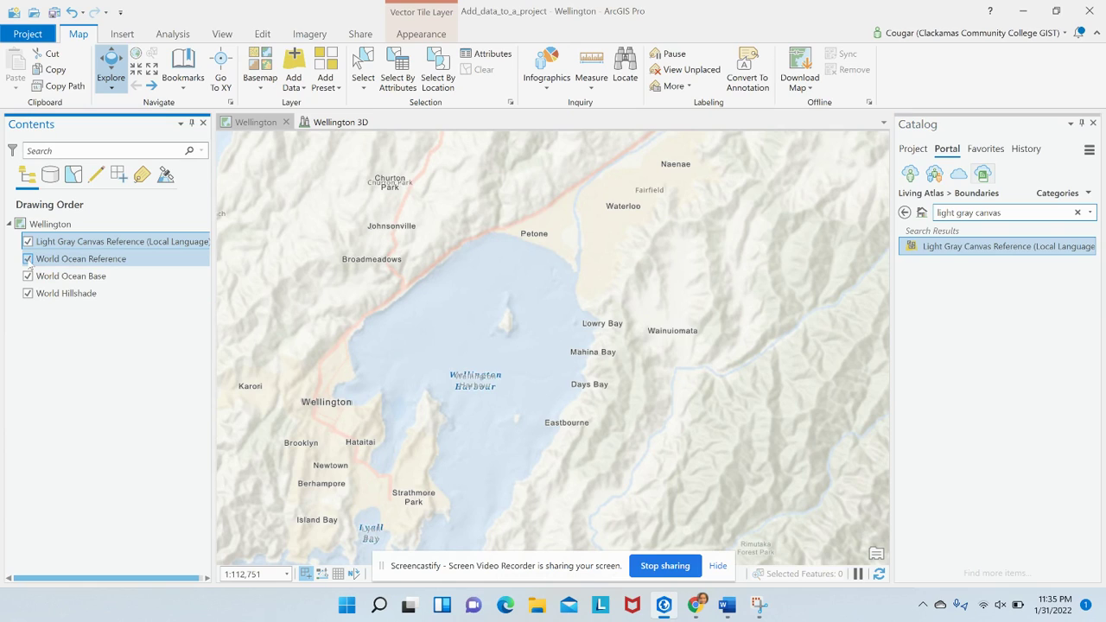
left_click(28, 261)
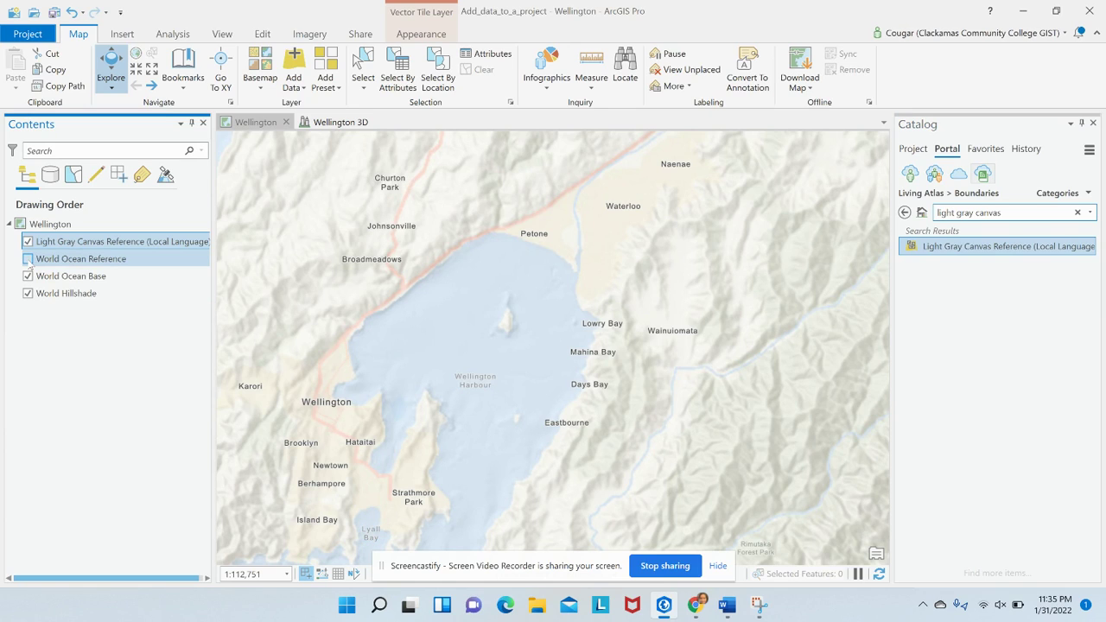
left_click(28, 242)
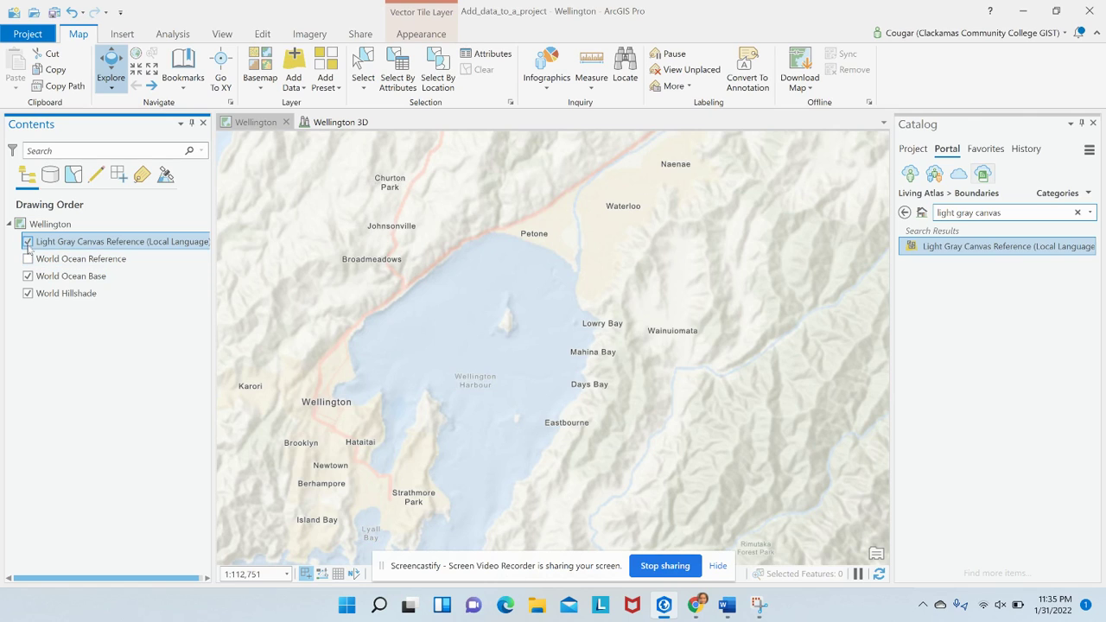
left_click(29, 259)
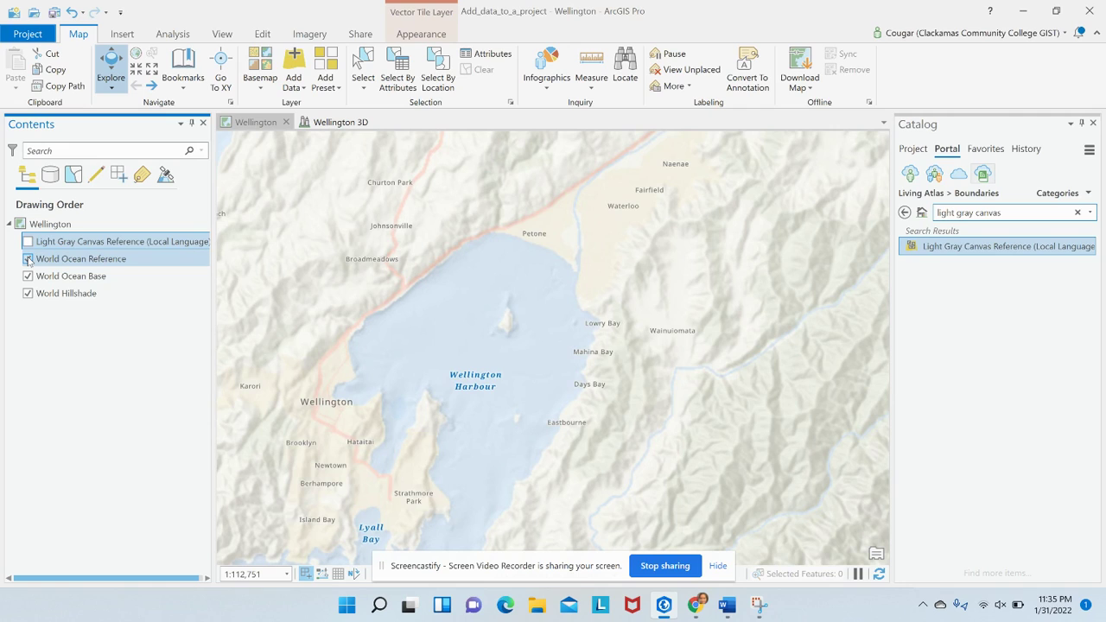
left_click(29, 259)
left_click(28, 243)
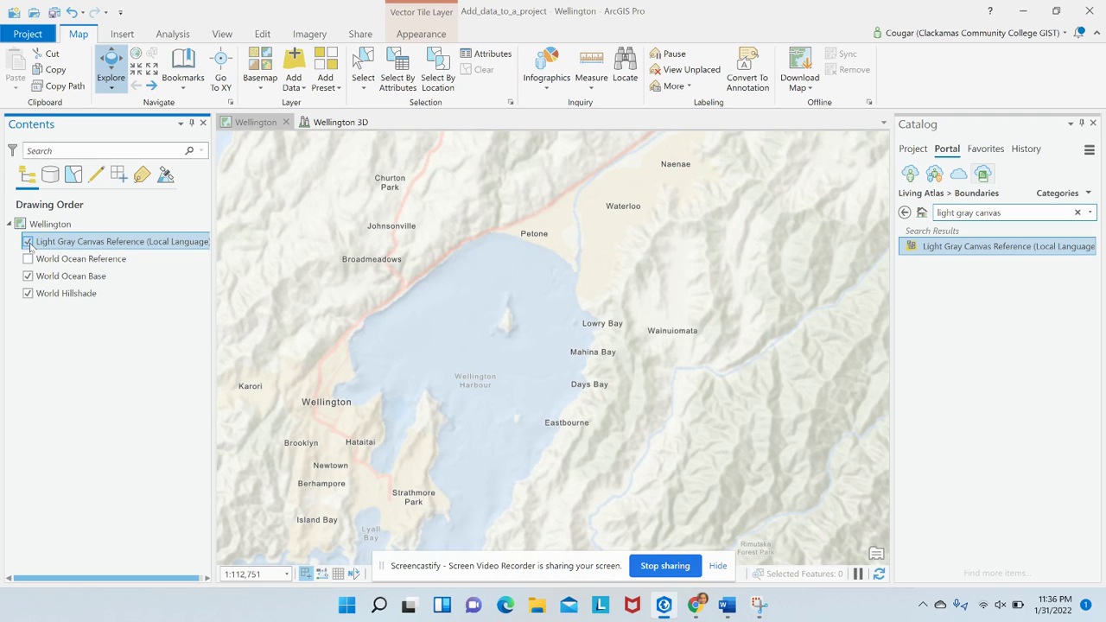
Remove the World Ocean Reference layer from the Wellington map.
left_click(52, 261)
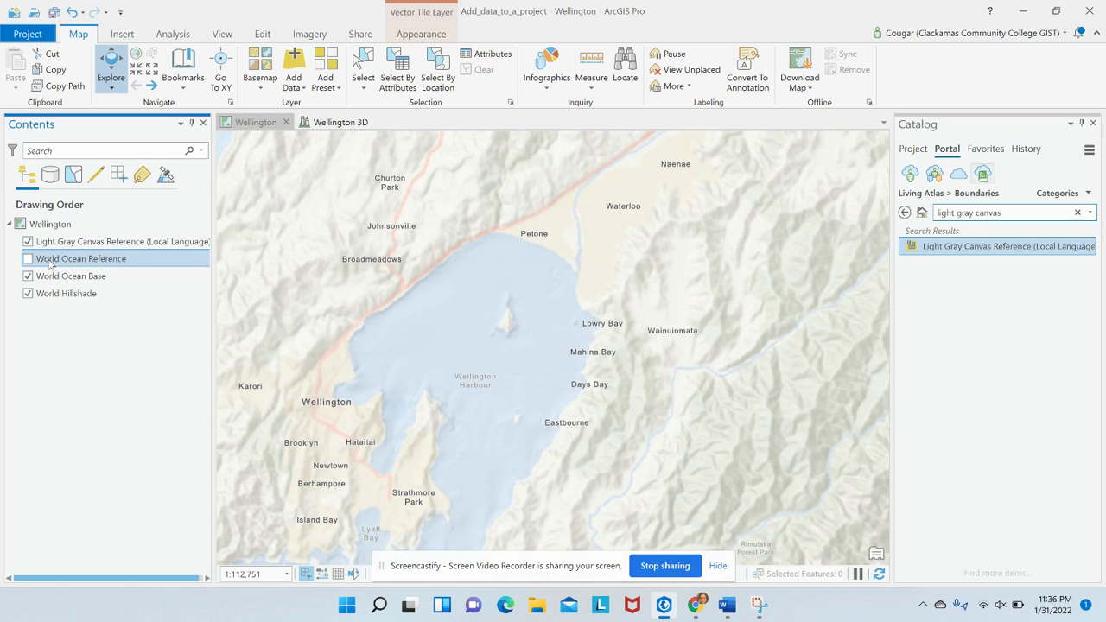
right_click(109, 265)
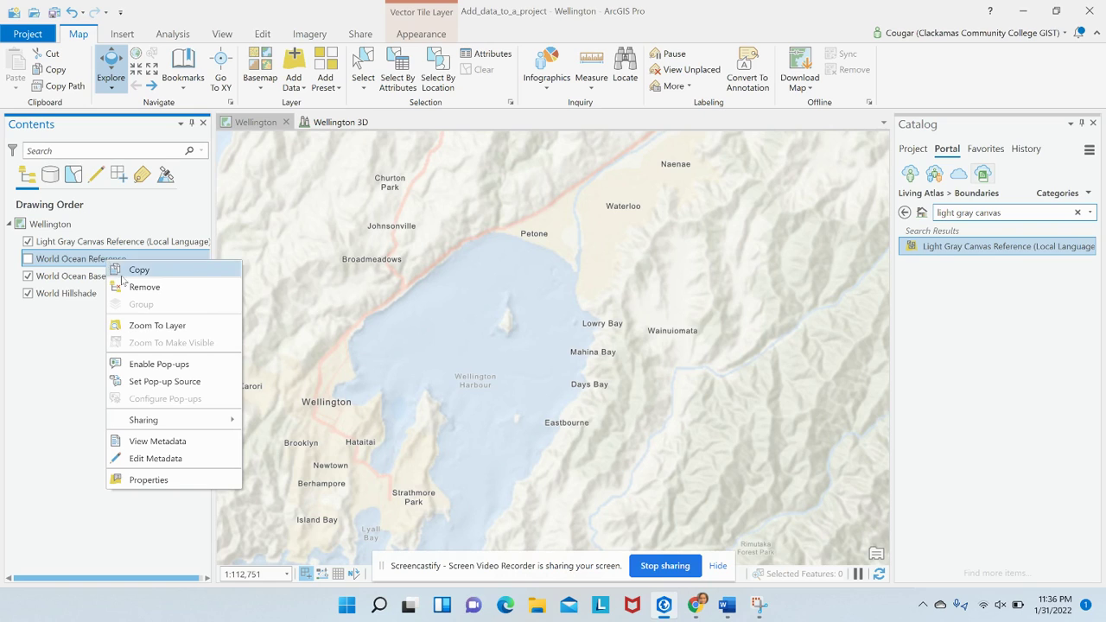
left_click(128, 287)
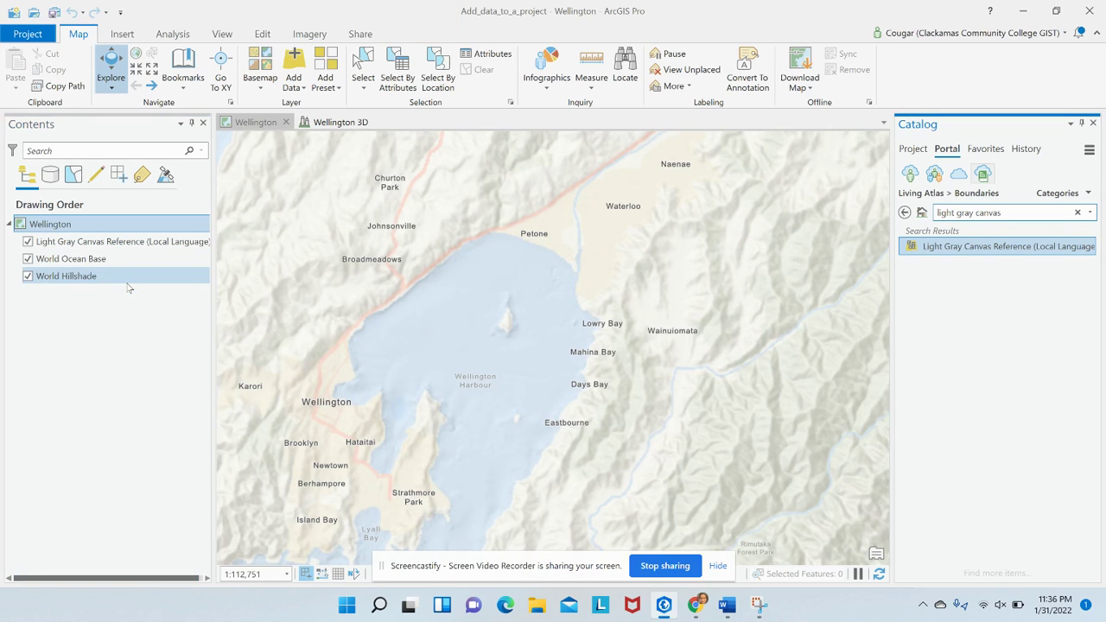
Rename the Light Gray Canvas Reference (Local Language) layer as Reference in its properties and view its metadata.
left_click(79, 246)
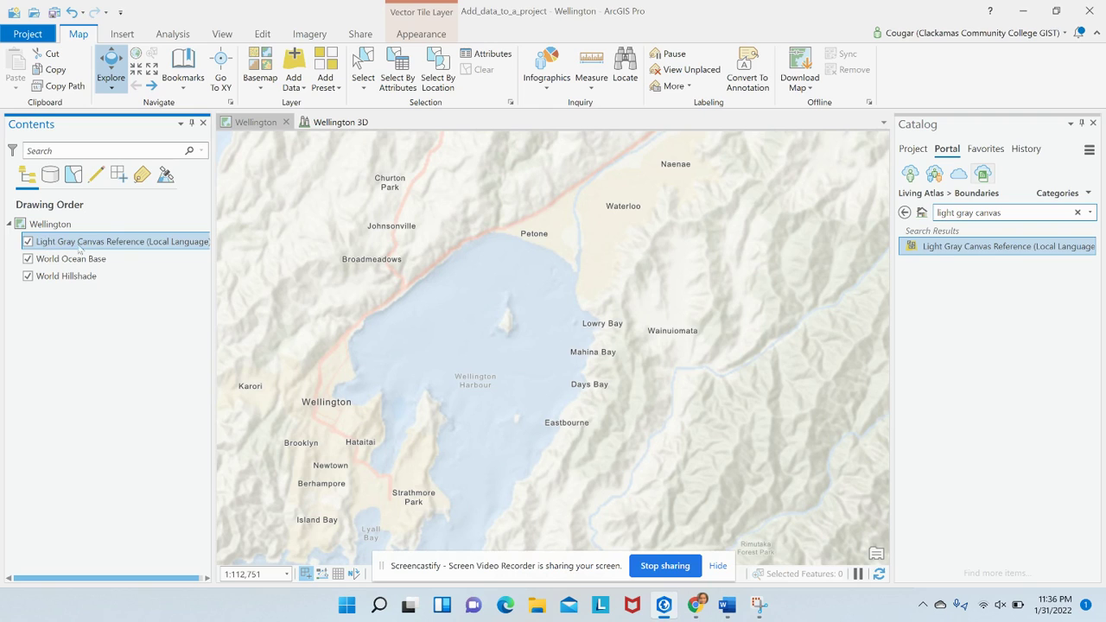
right_click(84, 242)
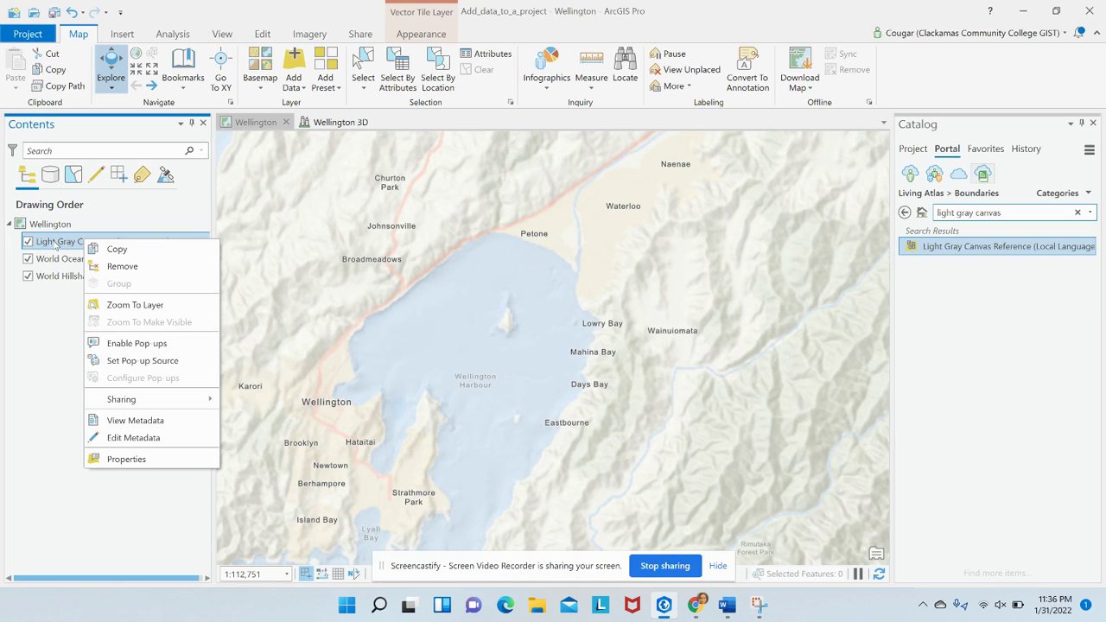
left_click(126, 459)
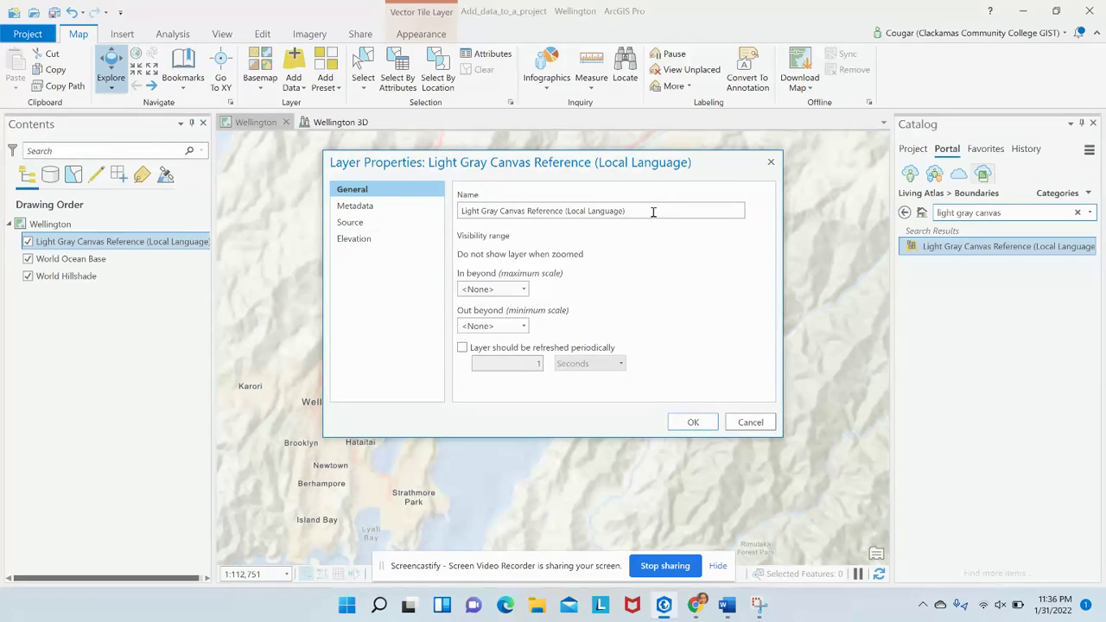
left_click_drag(651, 213, 393, 224)
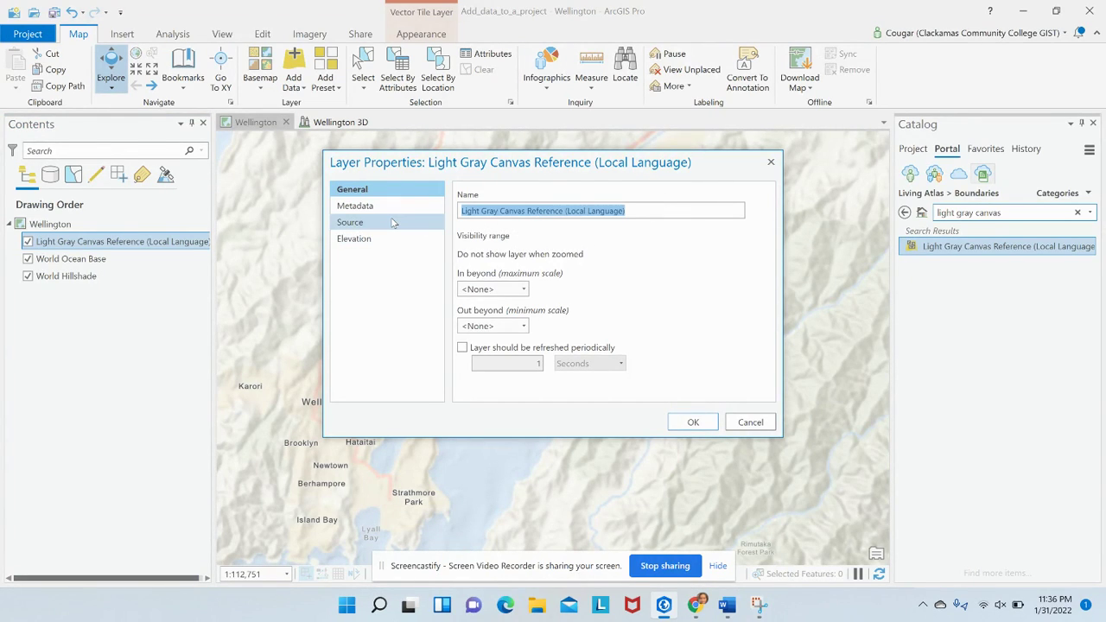
type("Refer")
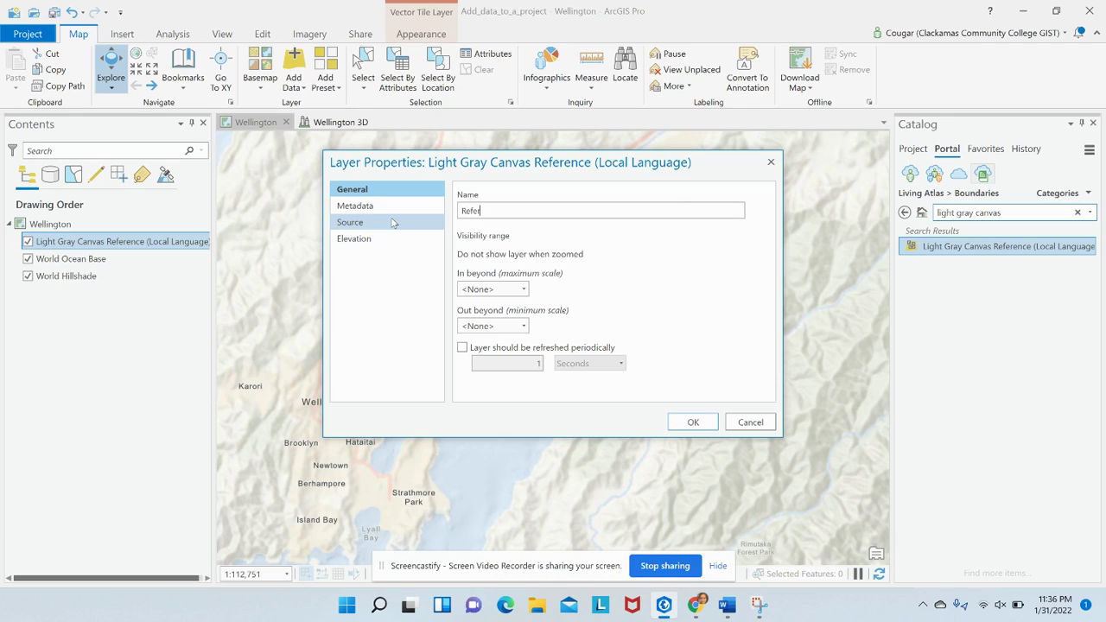
type("ence")
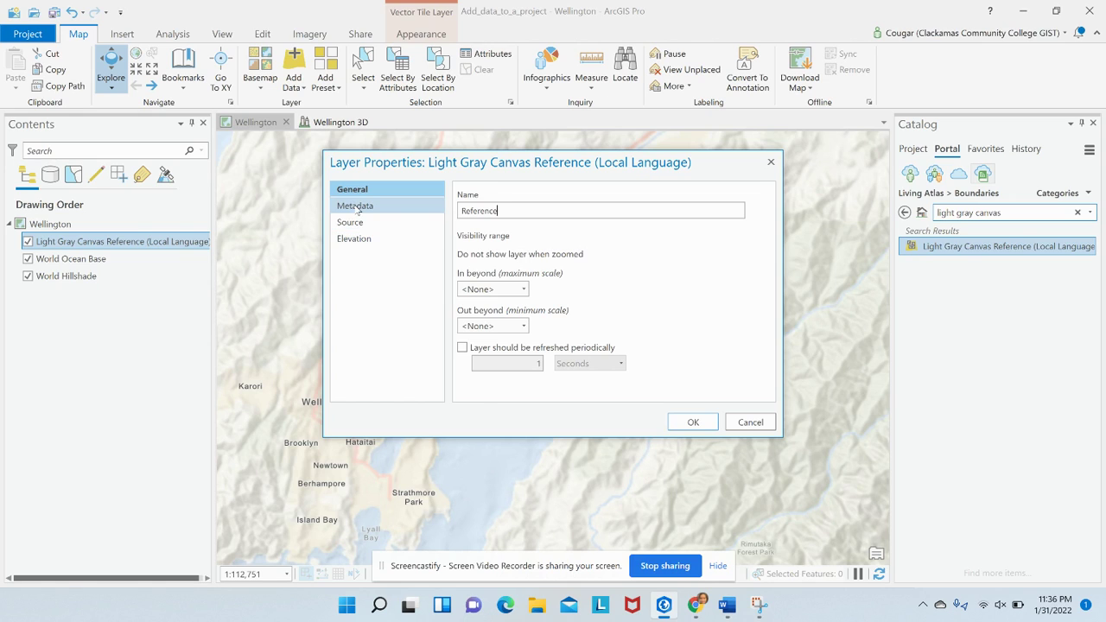
left_click(357, 207)
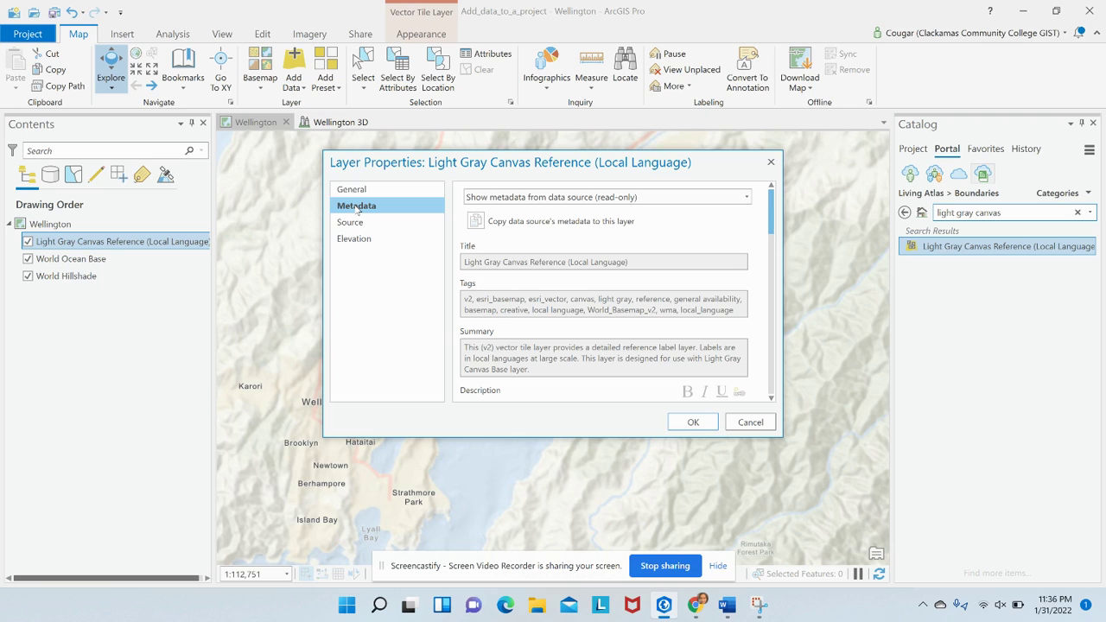
left_click(351, 190)
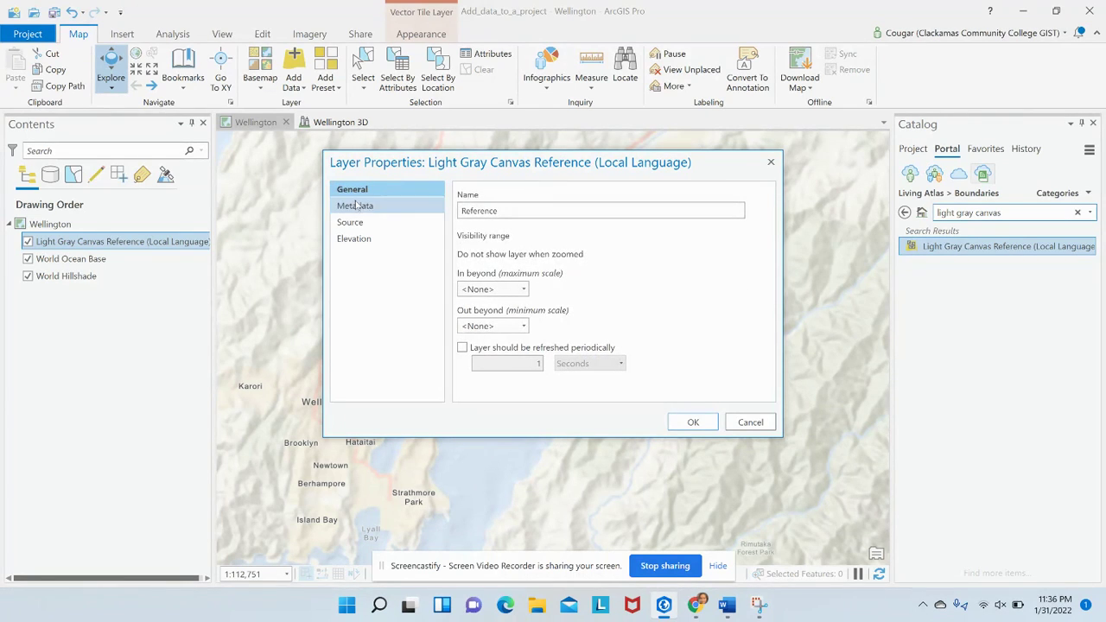
left_click(695, 423)
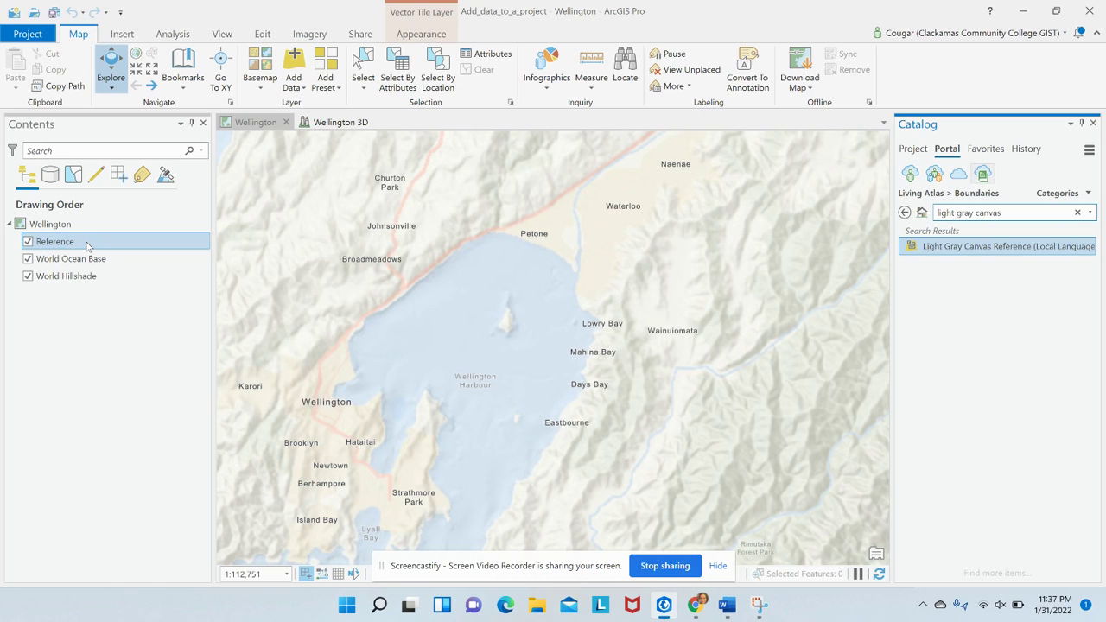
Try to set the Reference layer's transparency to 25%.
left_click(87, 246)
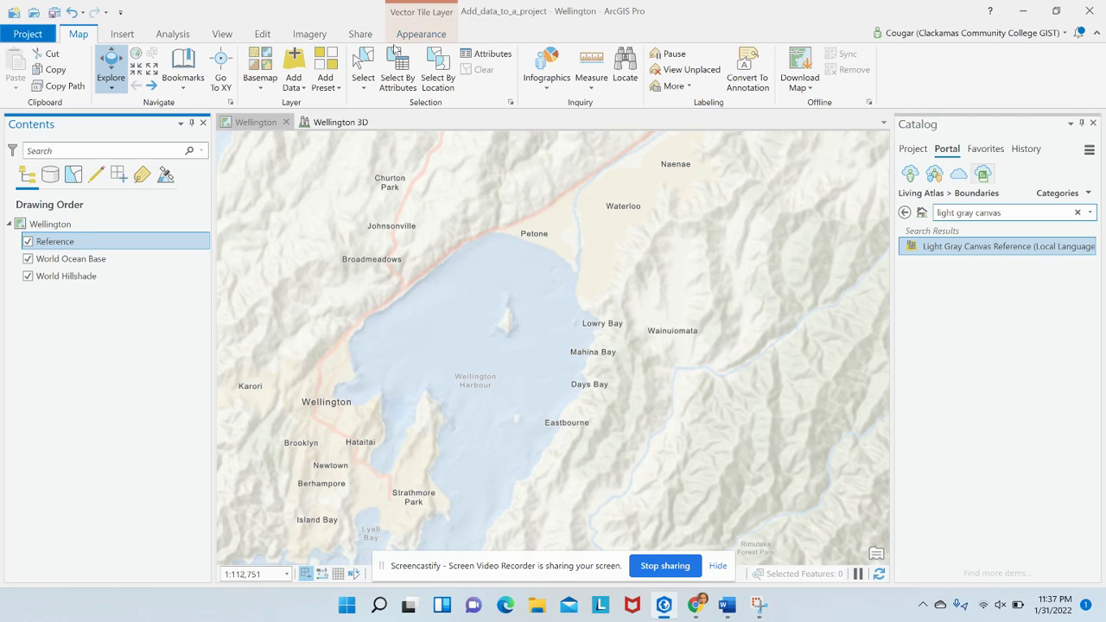
left_click(420, 37)
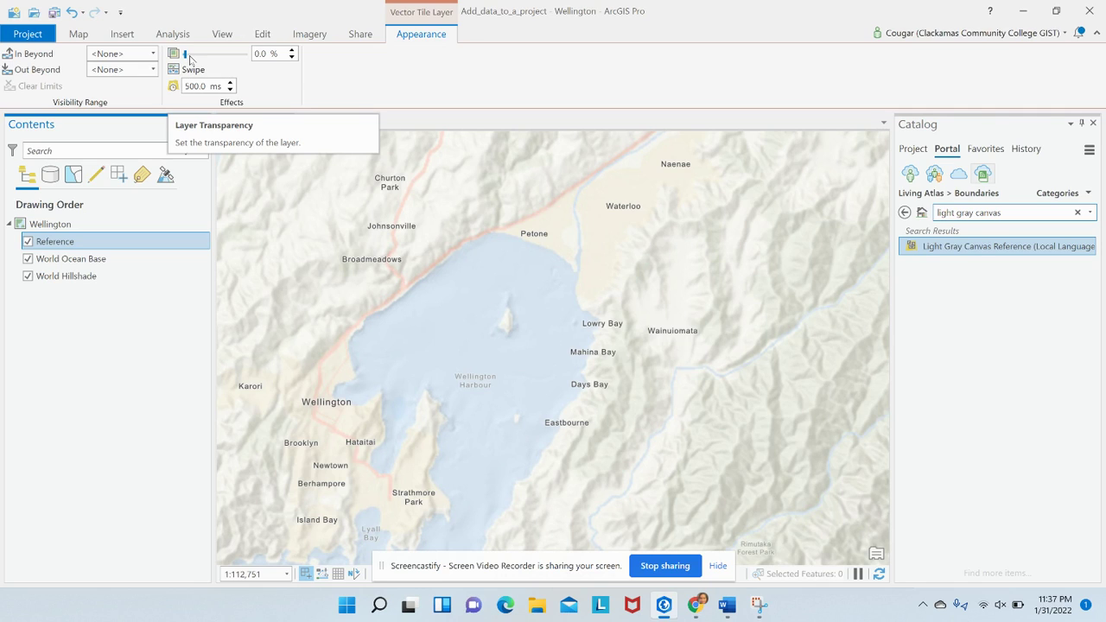
left_click_drag(270, 53, 223, 57)
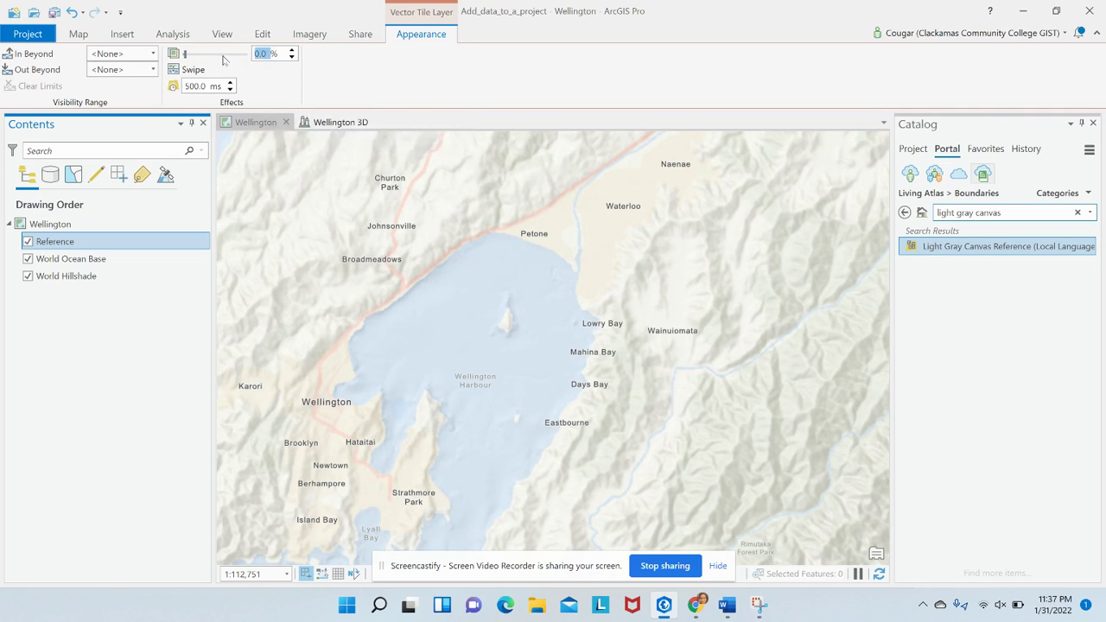
type("25")
Limit the Reference layer's visibility range so it is hidden when zoomed in beyond 1:24,000.
left_click(153, 54)
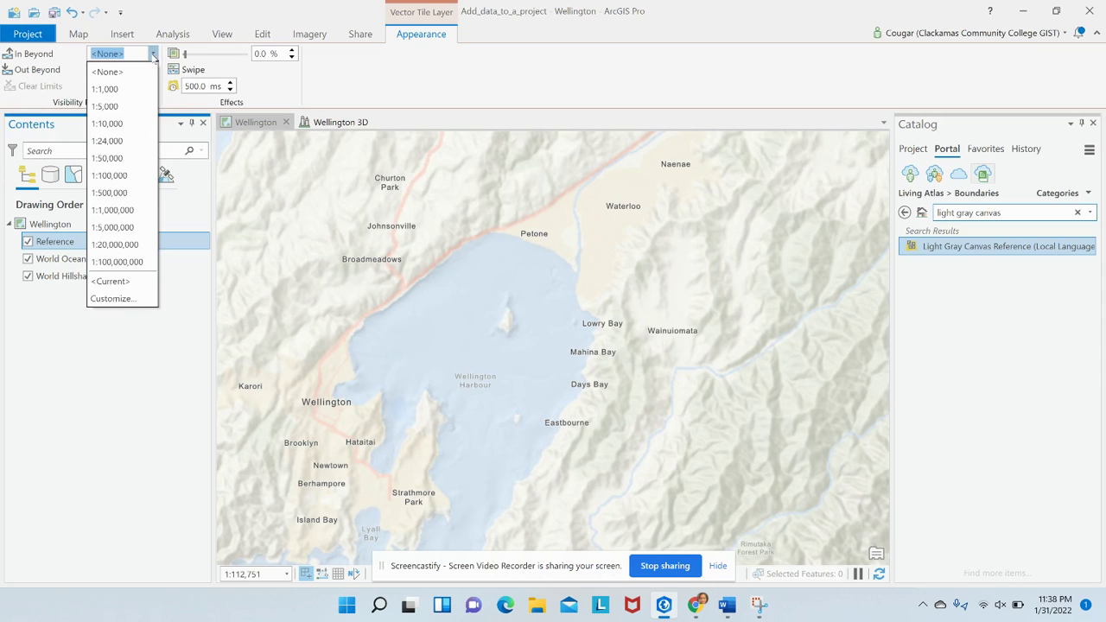
left_click(111, 143)
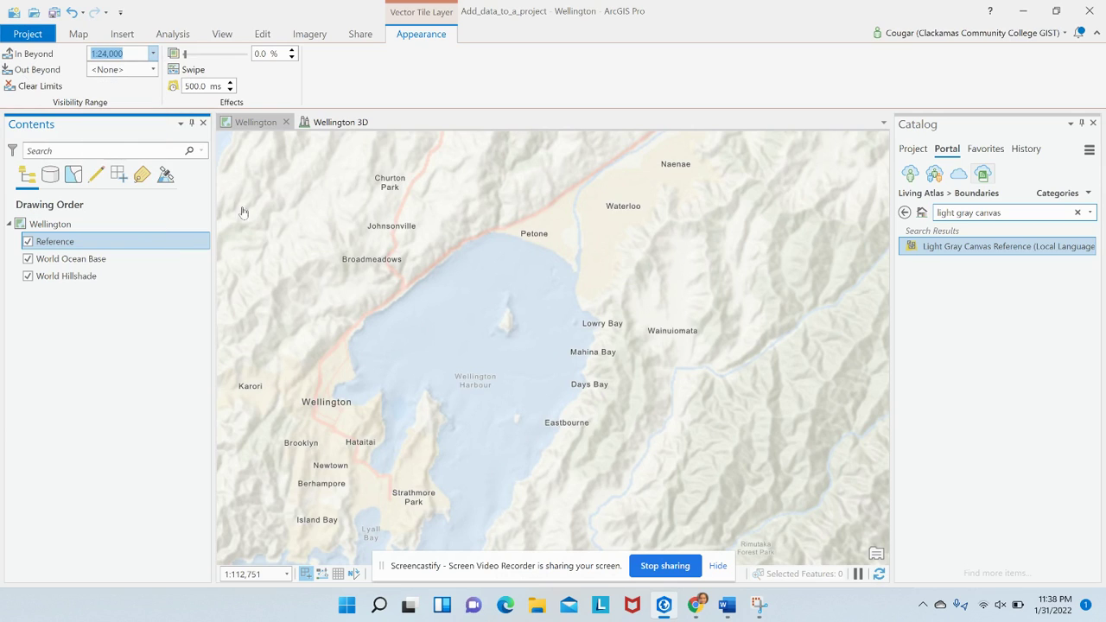
scroll(348, 320, "up", 1)
scroll(348, 320, "up", 2)
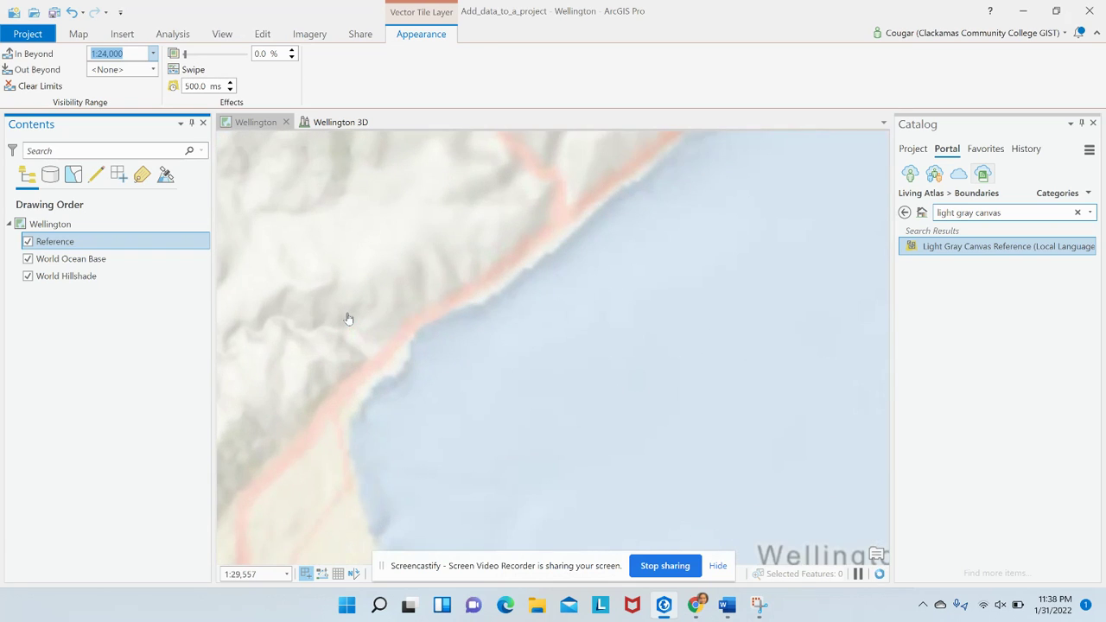
left_click_drag(378, 233, 340, 442)
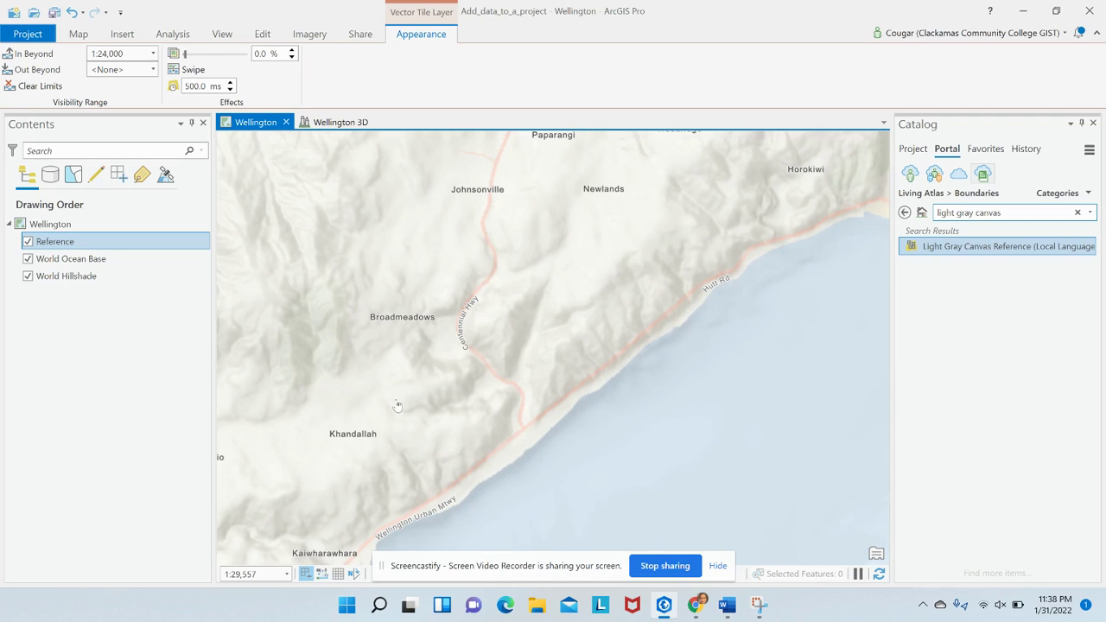
Clear the Reference layer's visibility limits and set its minimum visible scale back to 1:24,000.
left_click(30, 86)
left_click(154, 54)
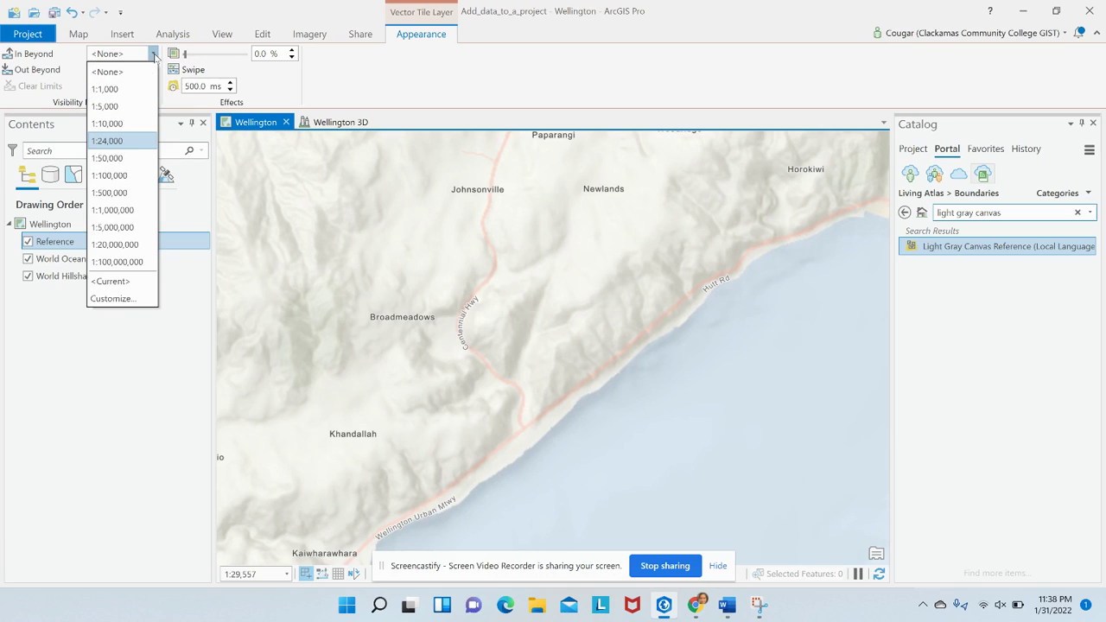
left_click(121, 143)
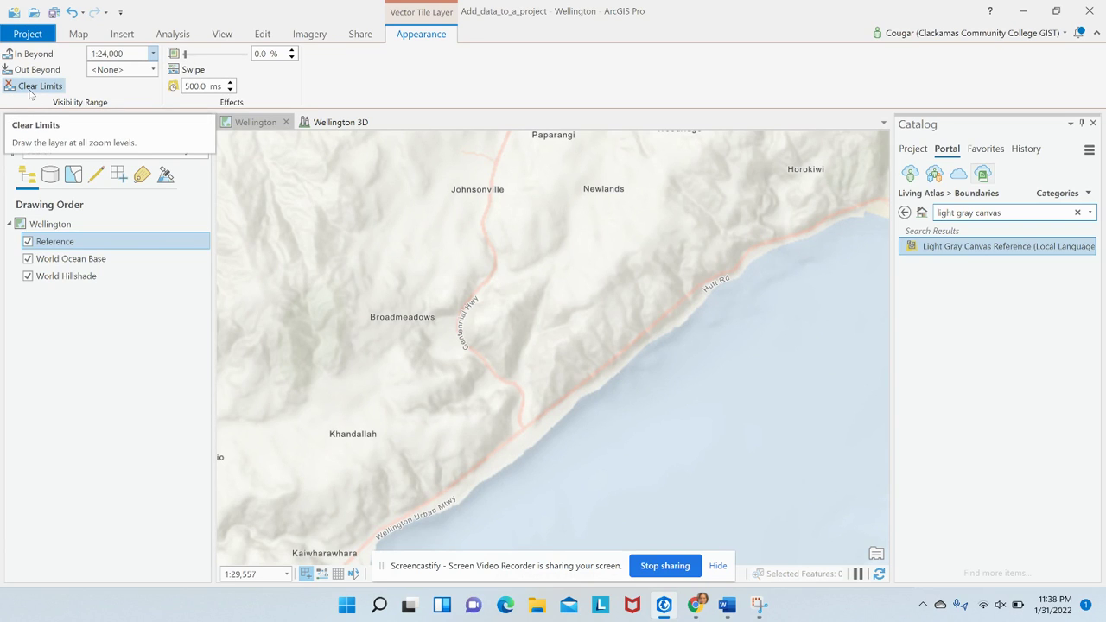
Examine the Reference layer's labels and roads around Wellington Harbour at several map scales.
scroll(355, 338, "down", 5)
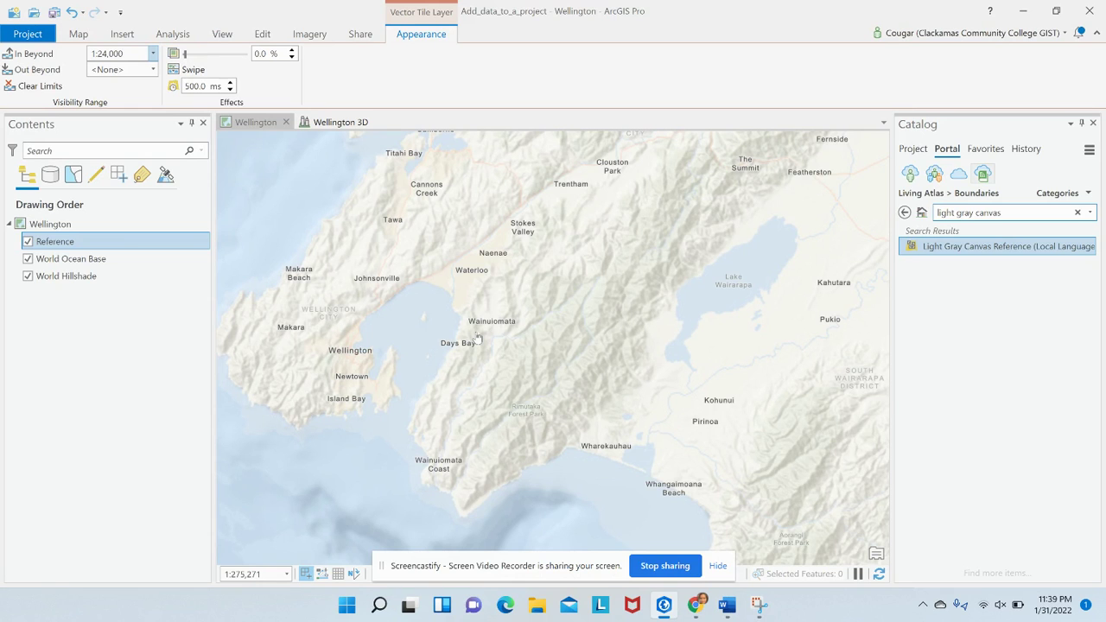
scroll(477, 337, "up", 3)
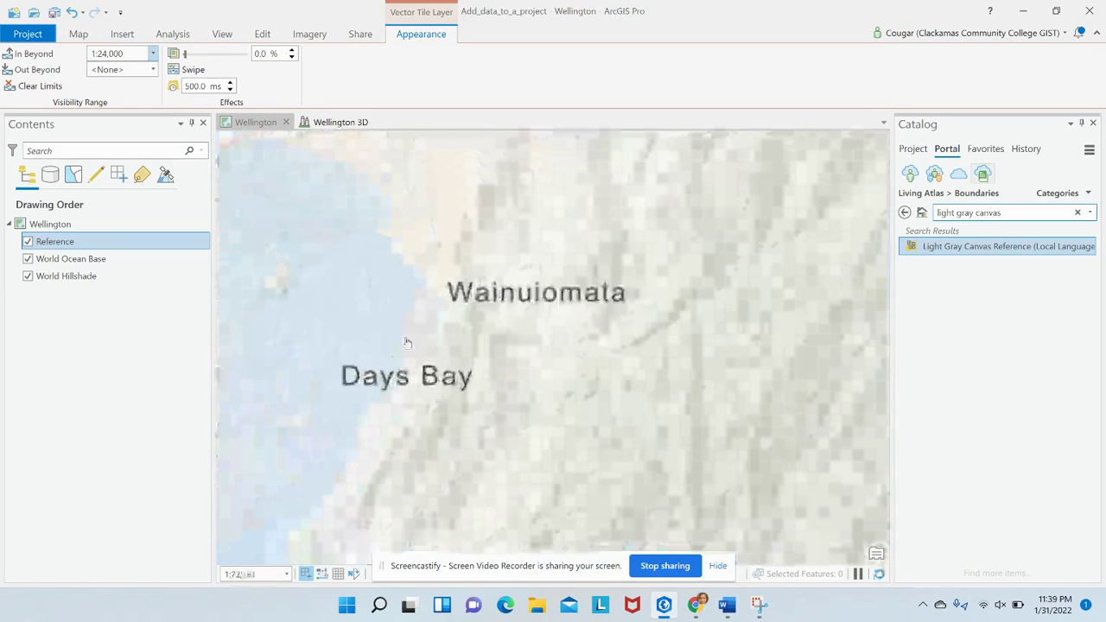
left_click_drag(524, 338, 647, 339)
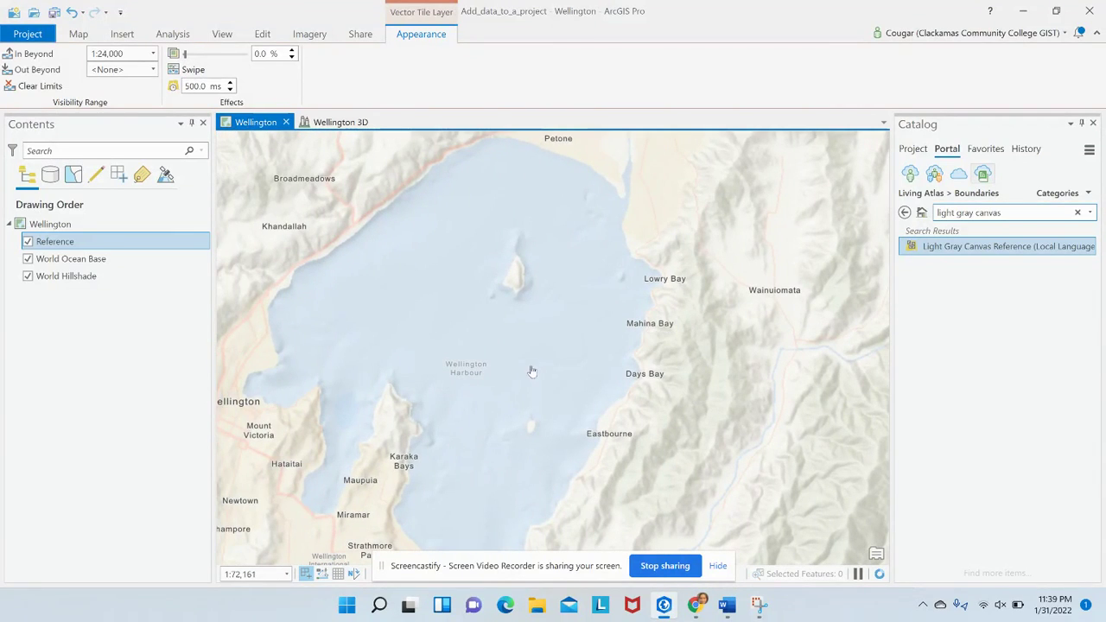
left_click_drag(418, 383, 588, 293)
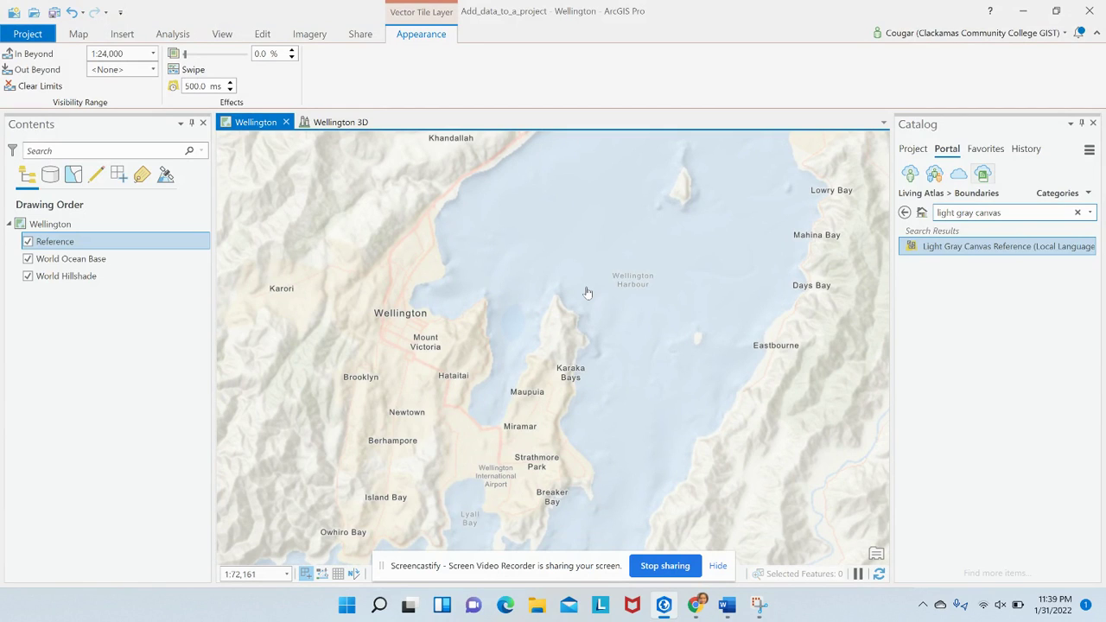
scroll(587, 293, "up", 2)
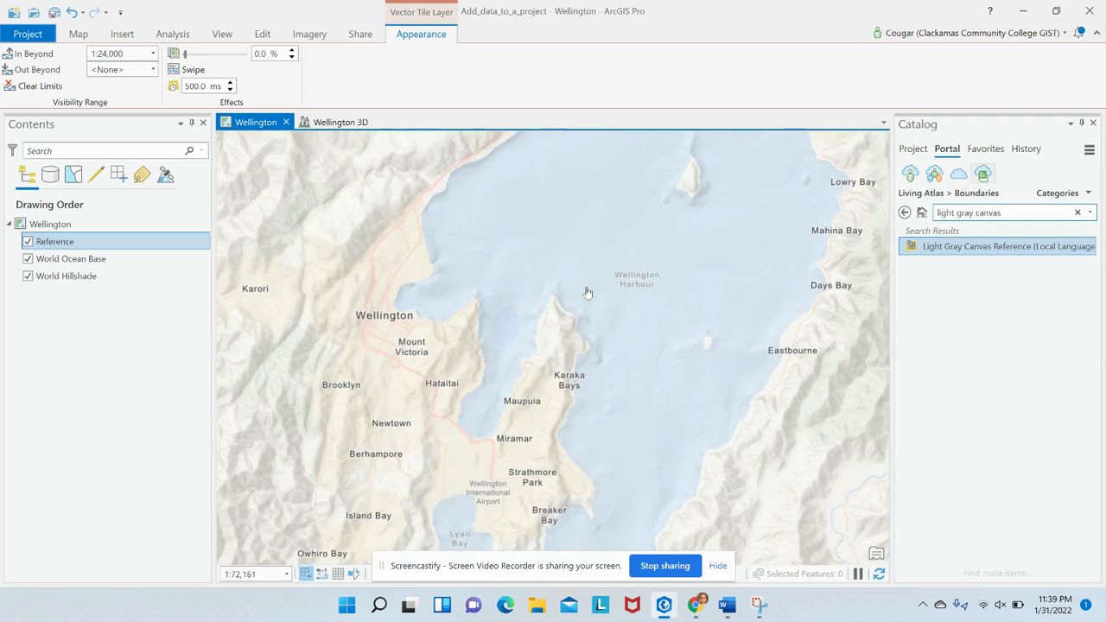
scroll(587, 293, "down", 3)
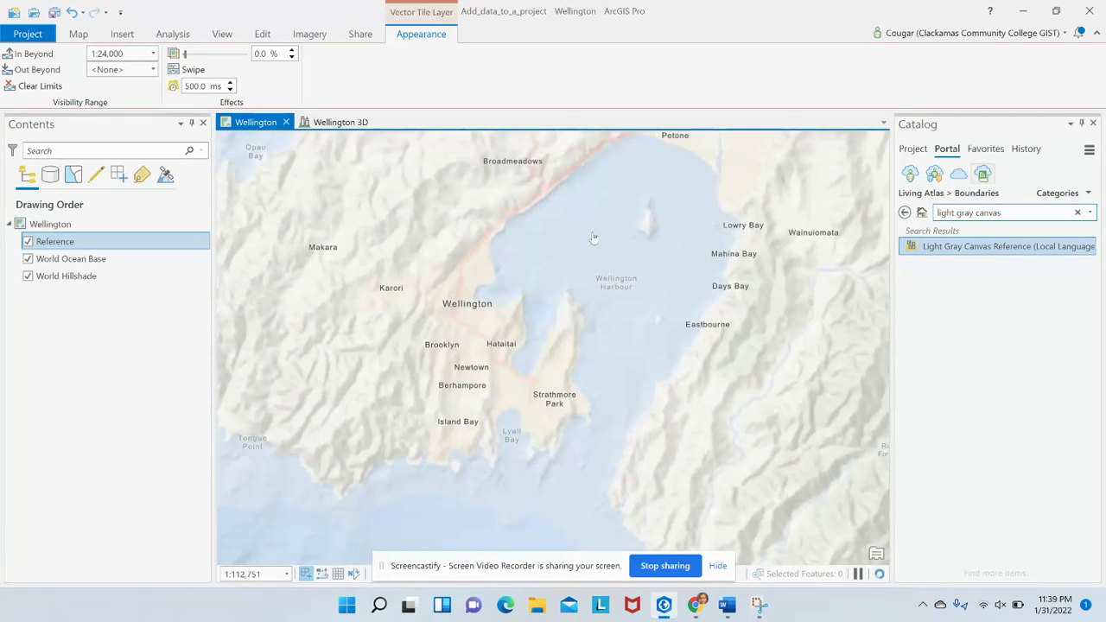
left_click_drag(593, 239, 508, 301)
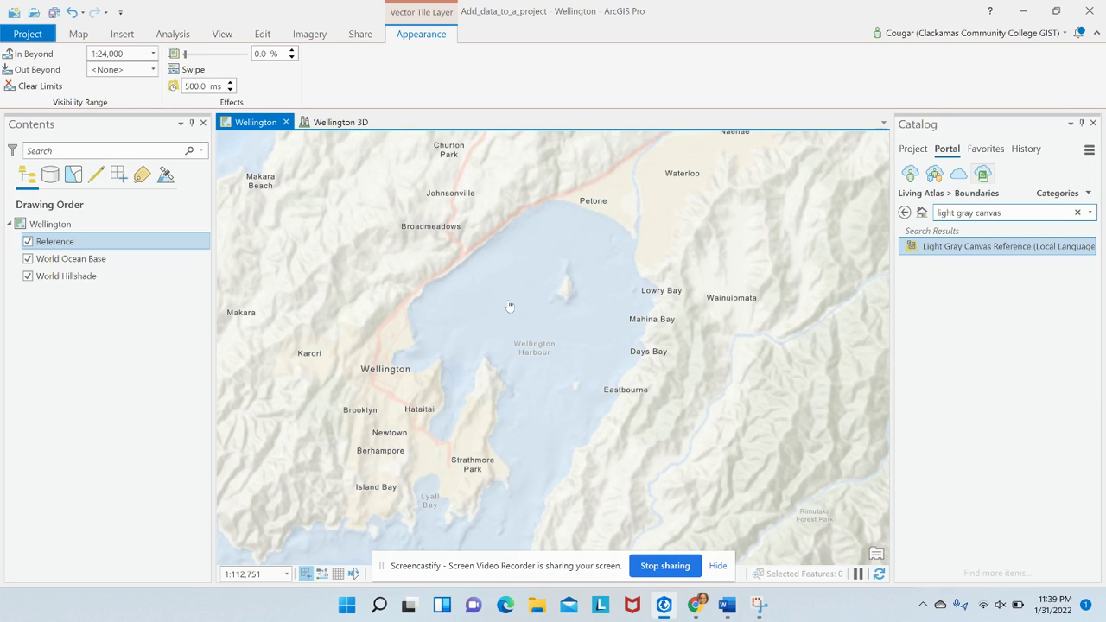
Bring up the general map commands for the Wellington map.
left_click(76, 38)
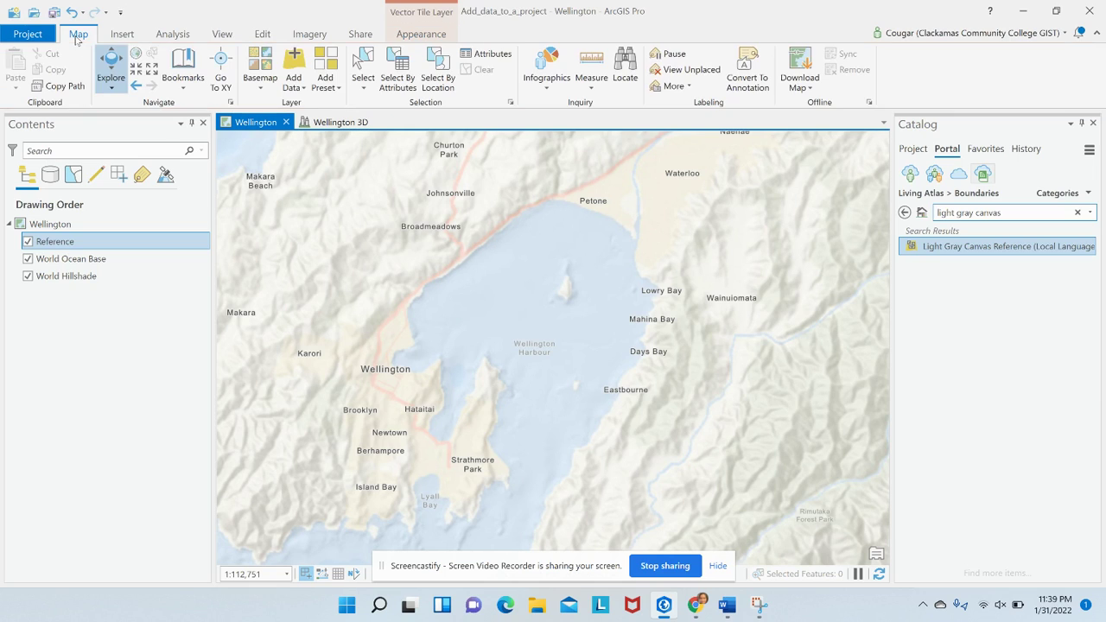